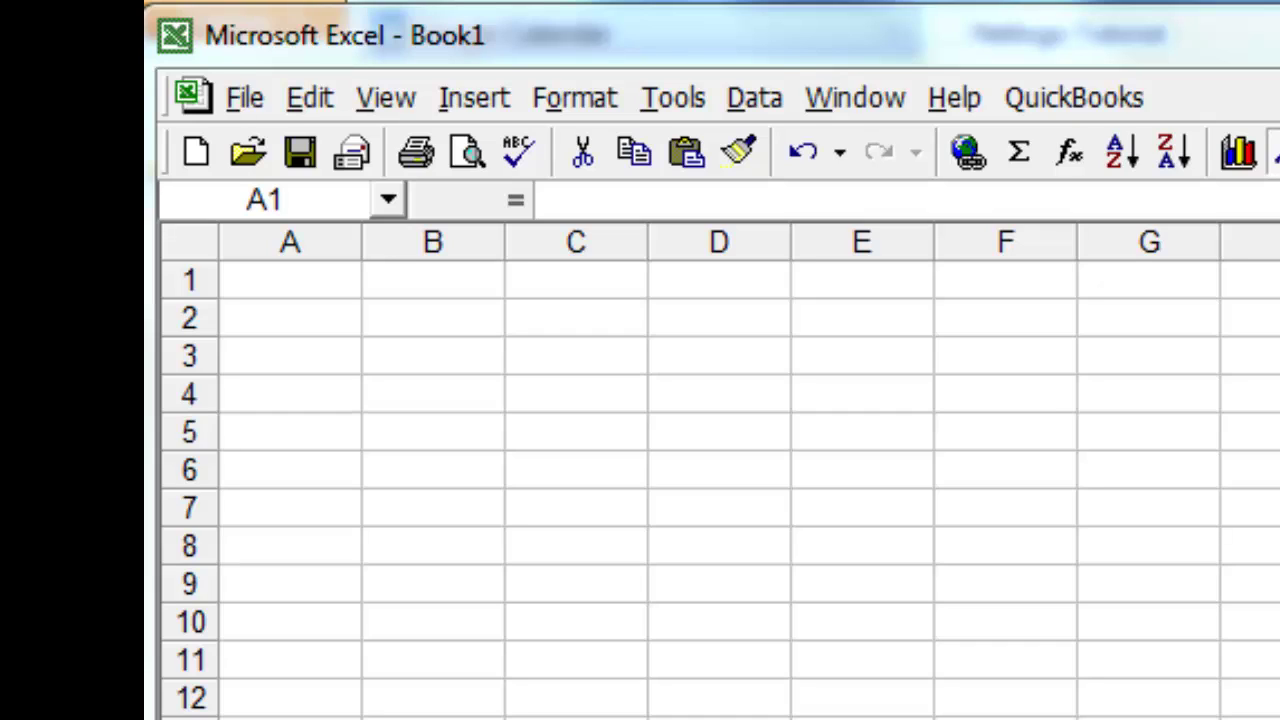
Enter the header 'starting angle' in cell A1.
left_click(276, 283)
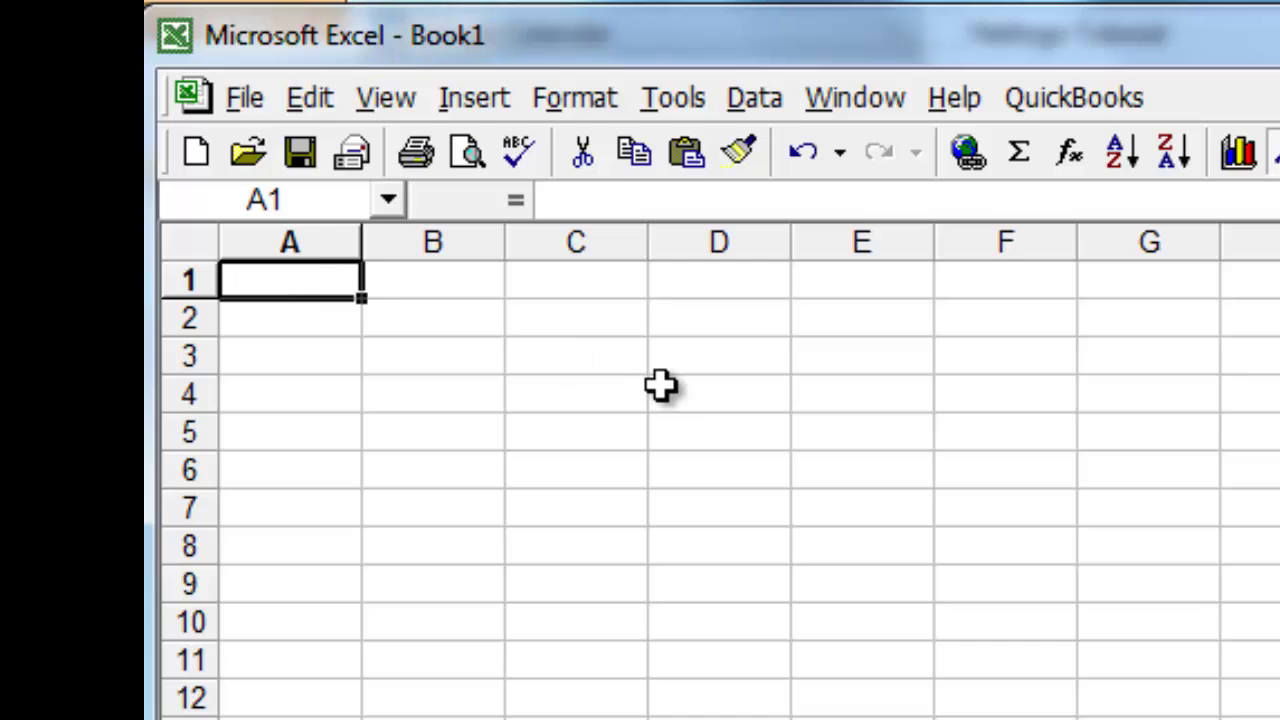
type("starting")
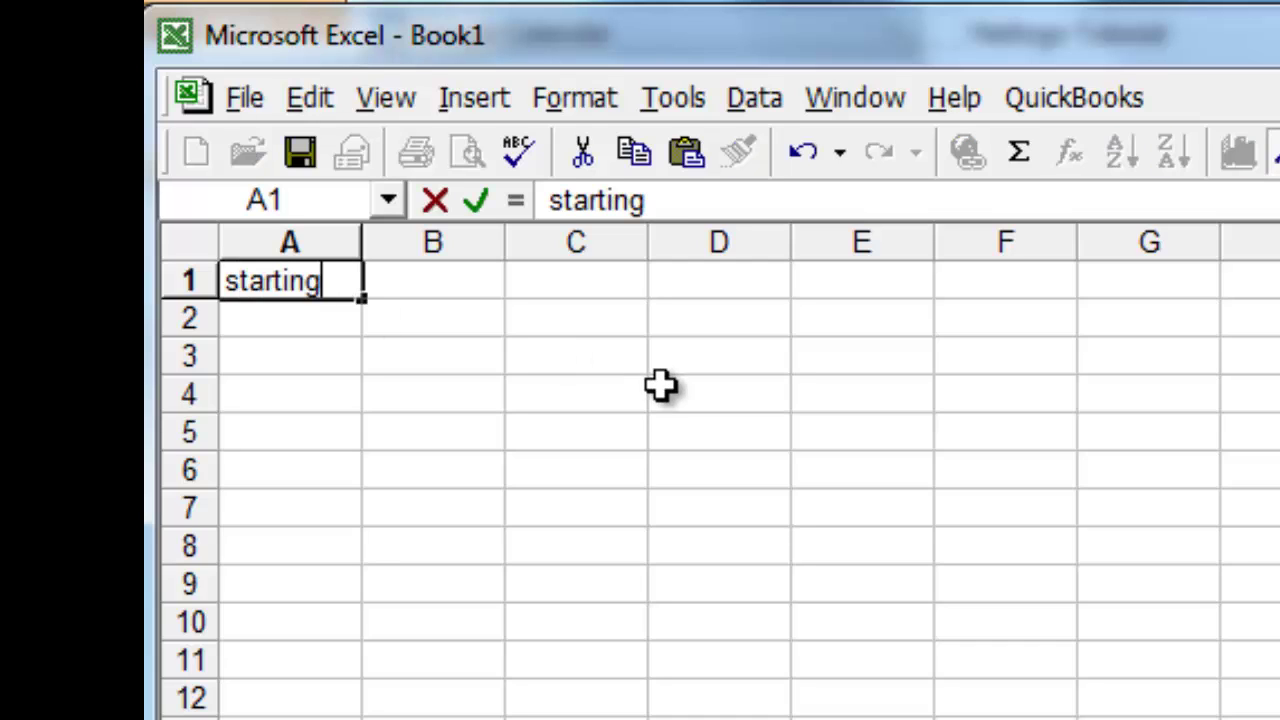
type(" angle")
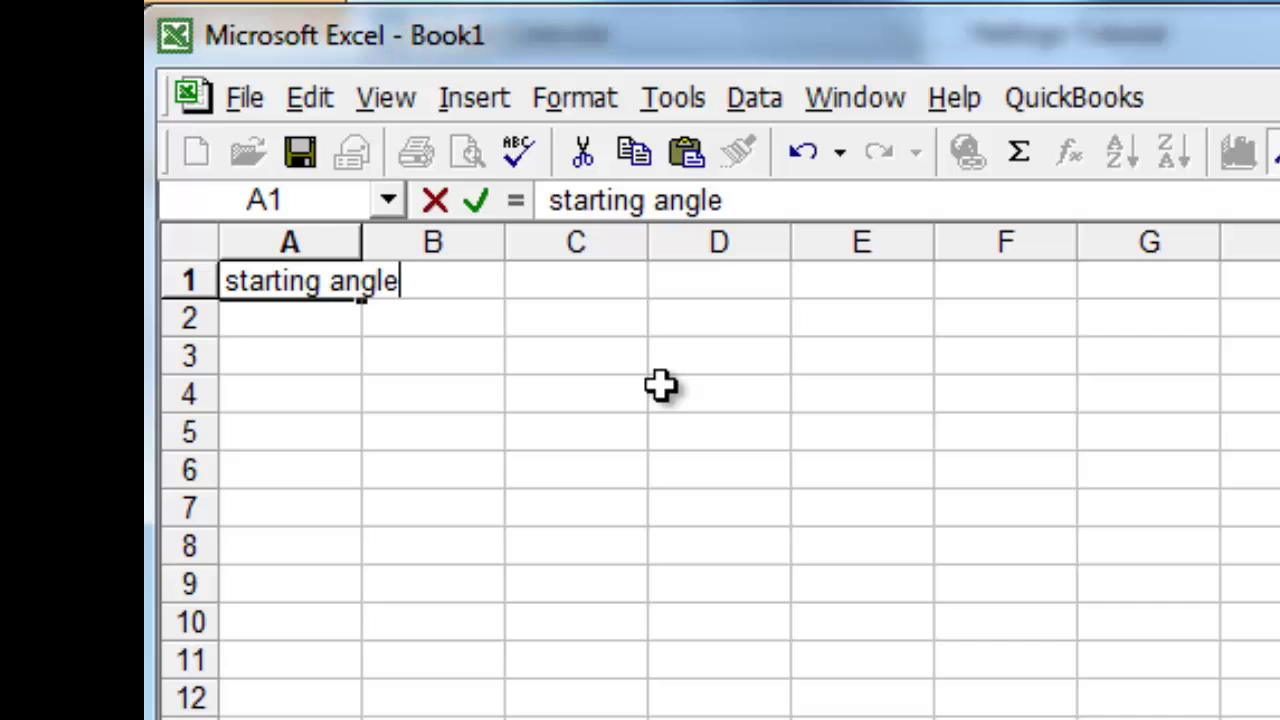
key("Return")
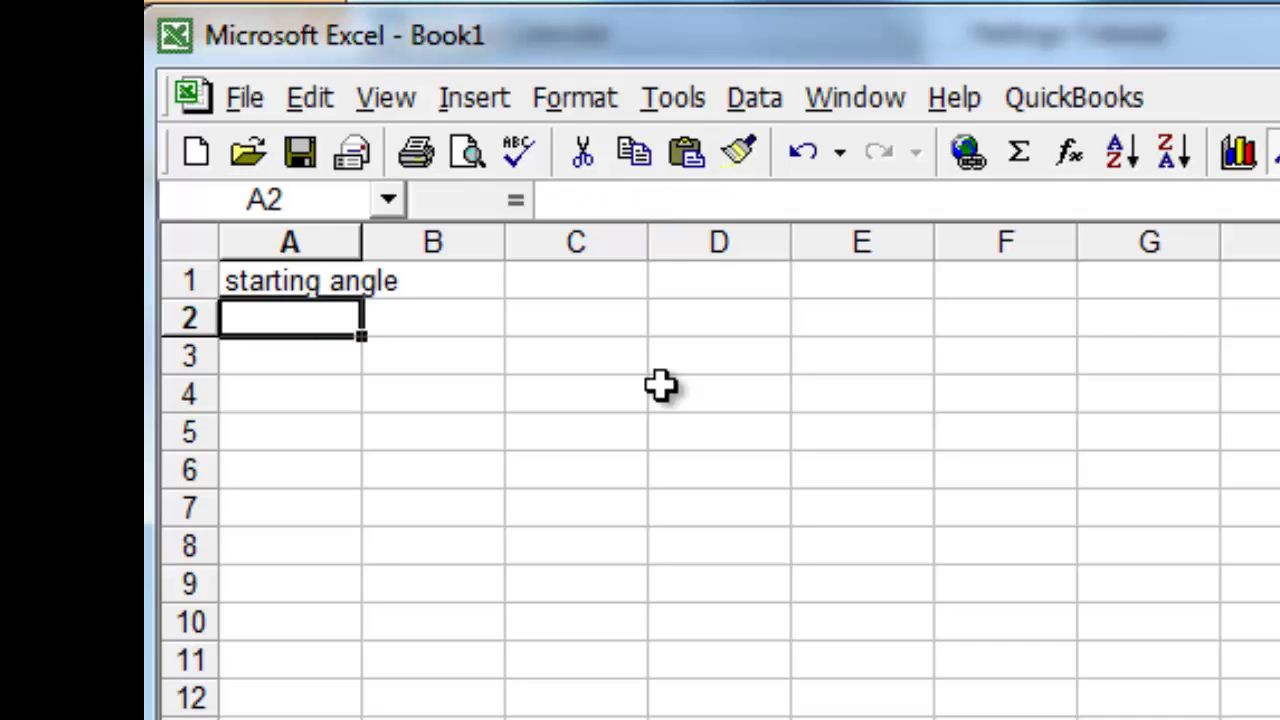
Fill A2 through A10 with 10 and widen column A.
type("10")
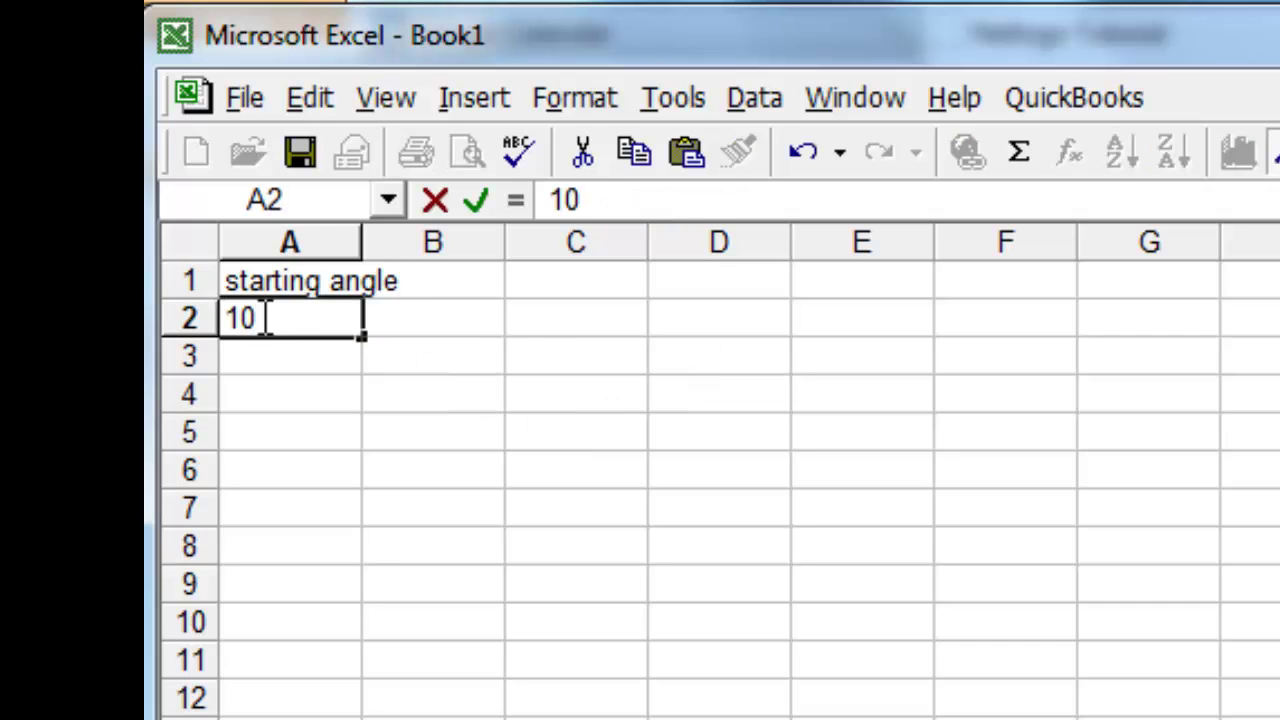
left_click(266, 357)
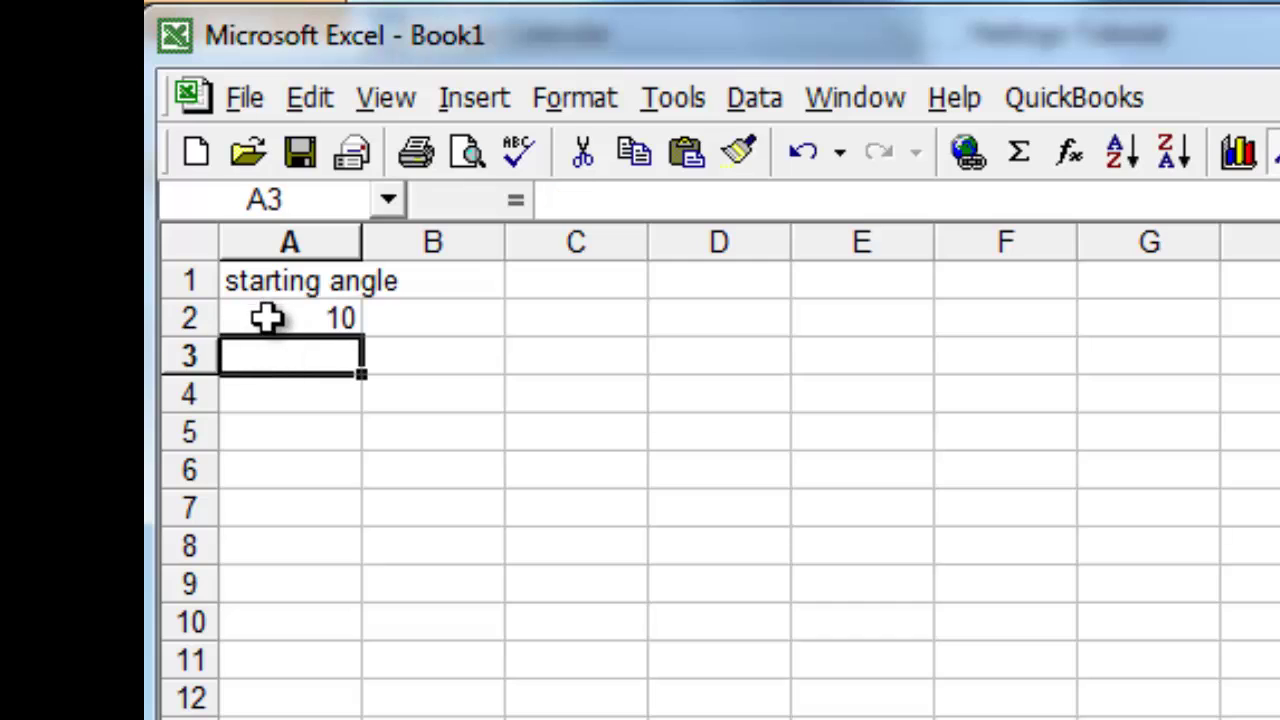
left_click_drag(266, 318, 266, 614)
key("ctrl+d")
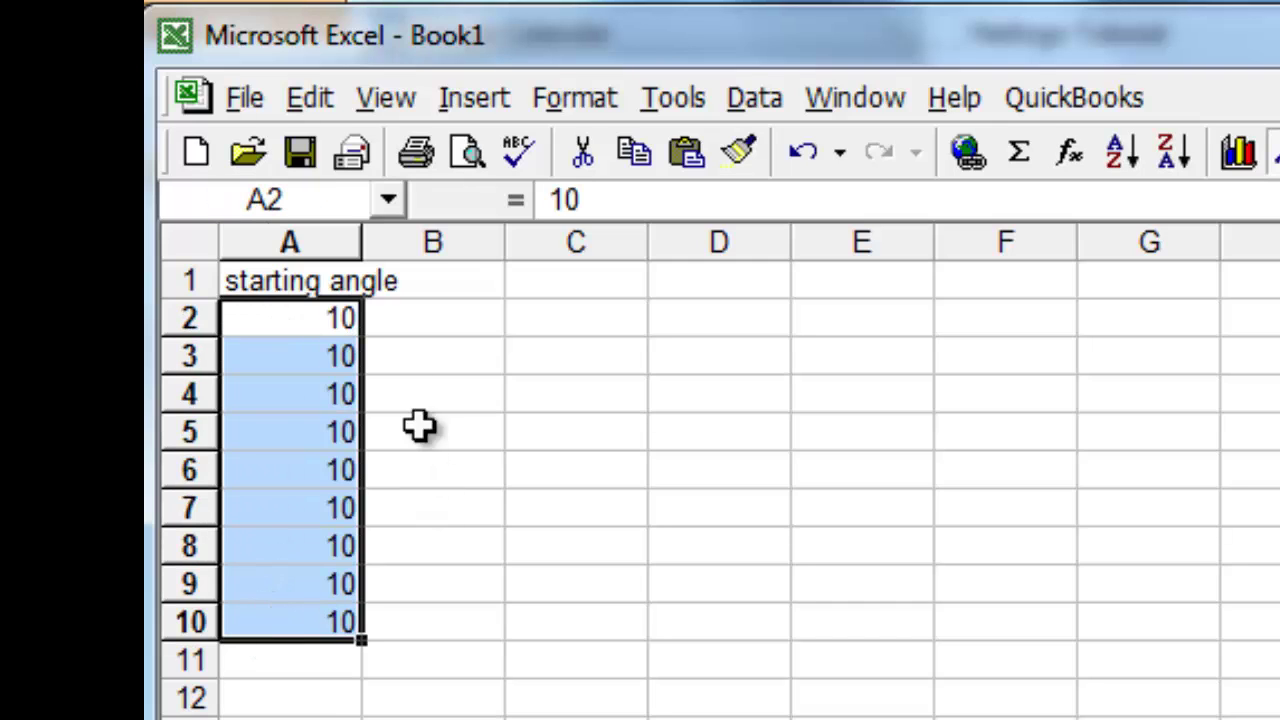
left_click(446, 279)
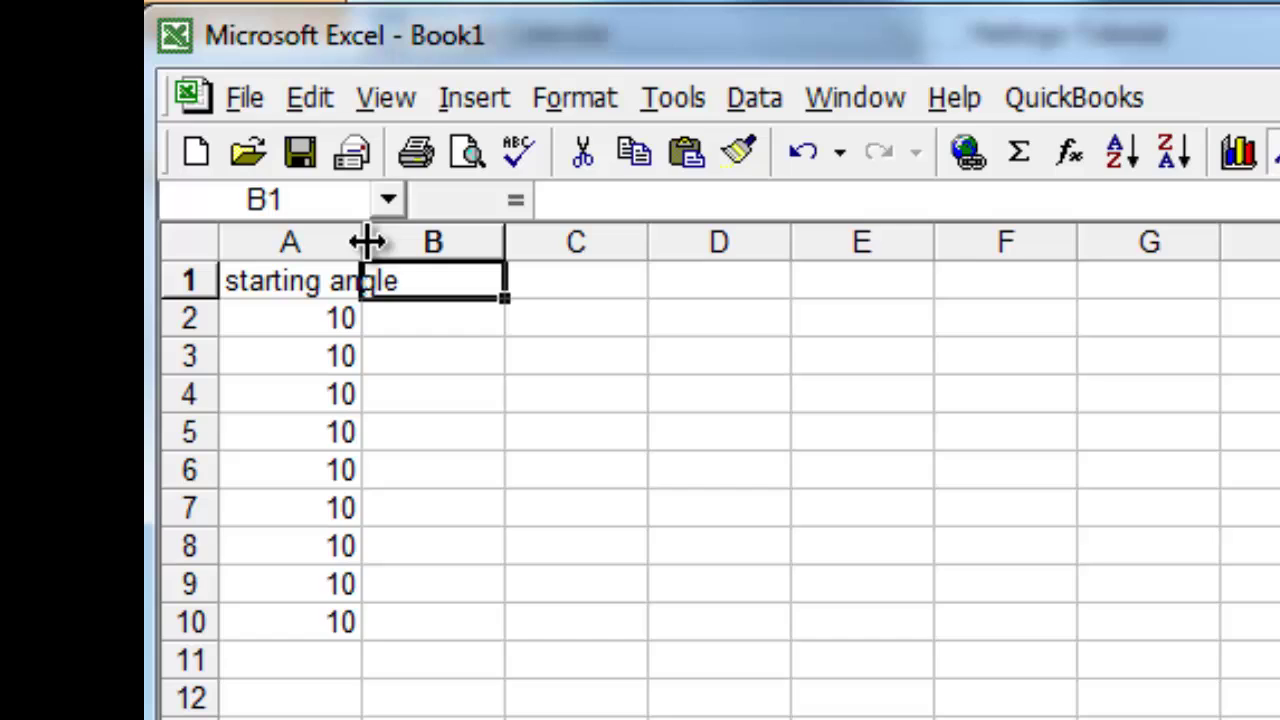
left_click_drag(362, 241, 391, 241)
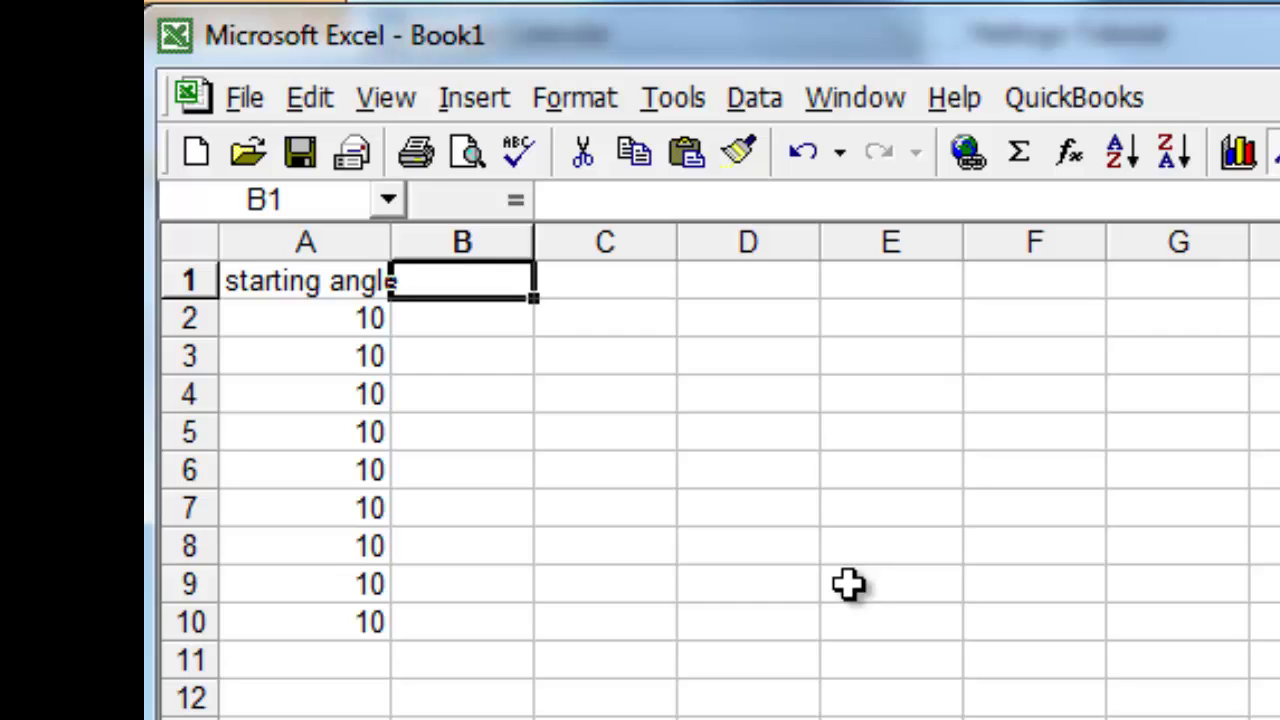
Enter the headers 'rt random 3' in B1 and 'lt random 3' in C1.
type("rt ")
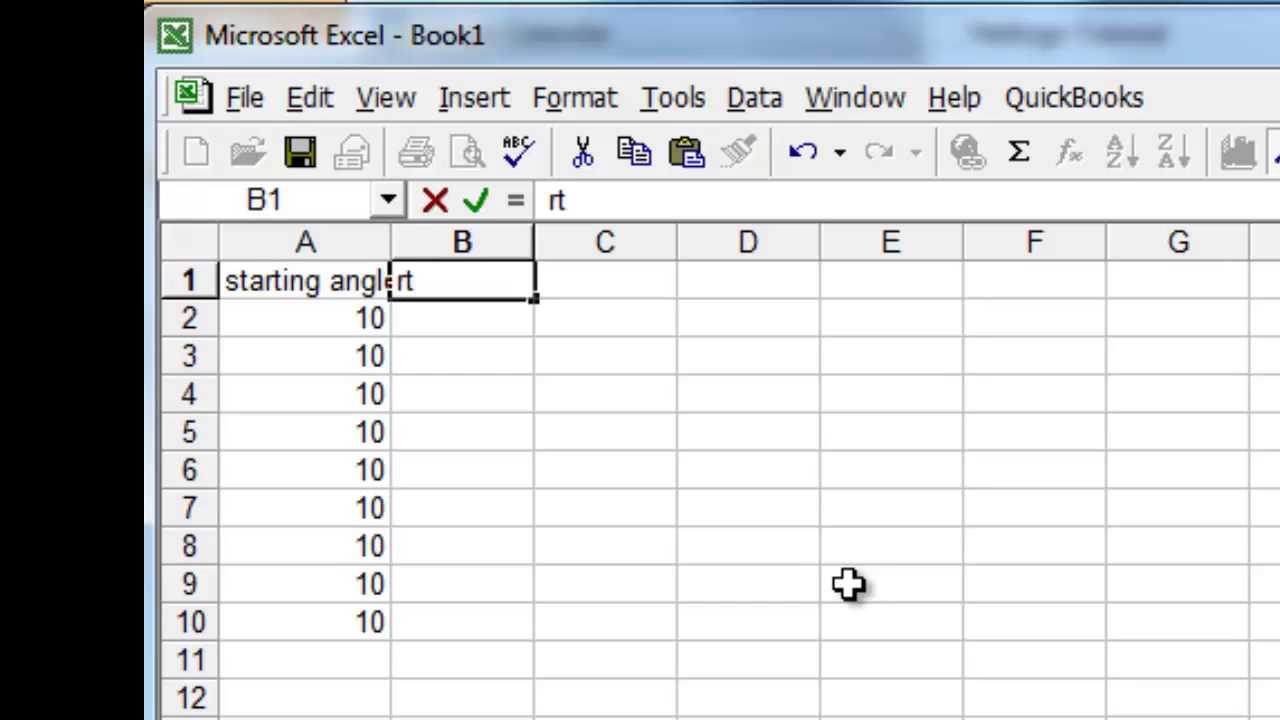
type("random 3")
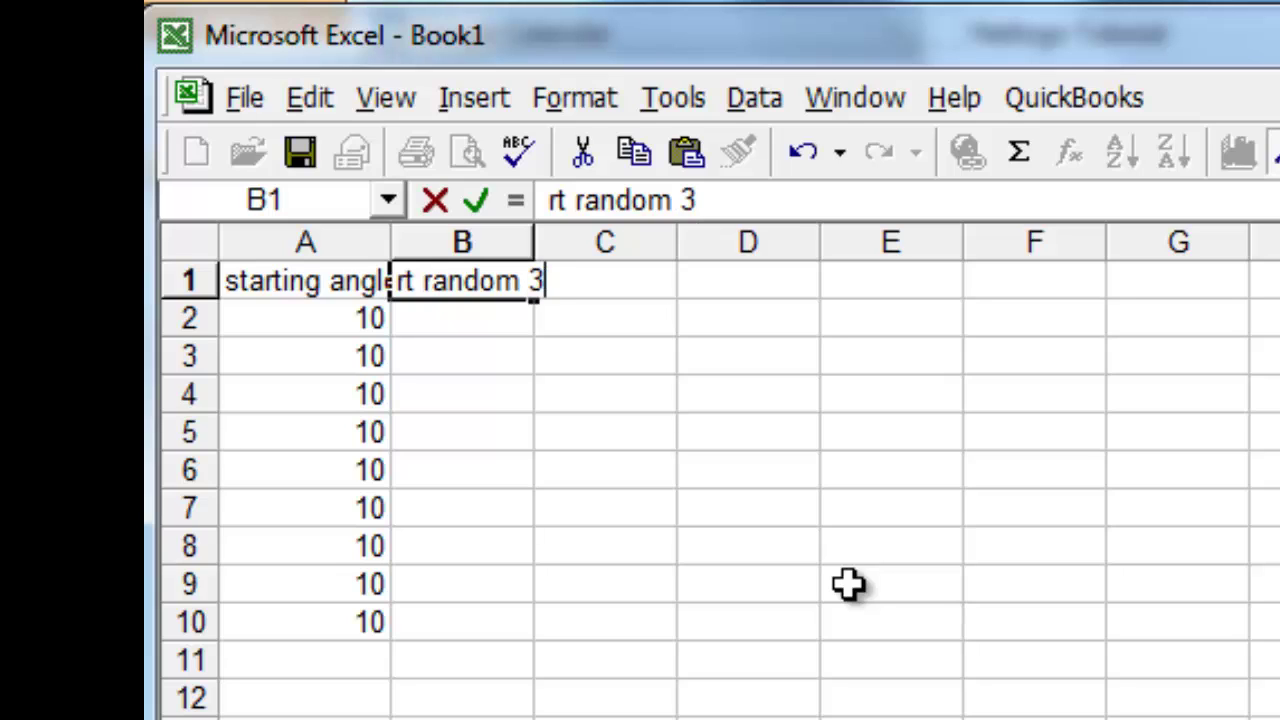
key("Return")
key("Up")
key("Right")
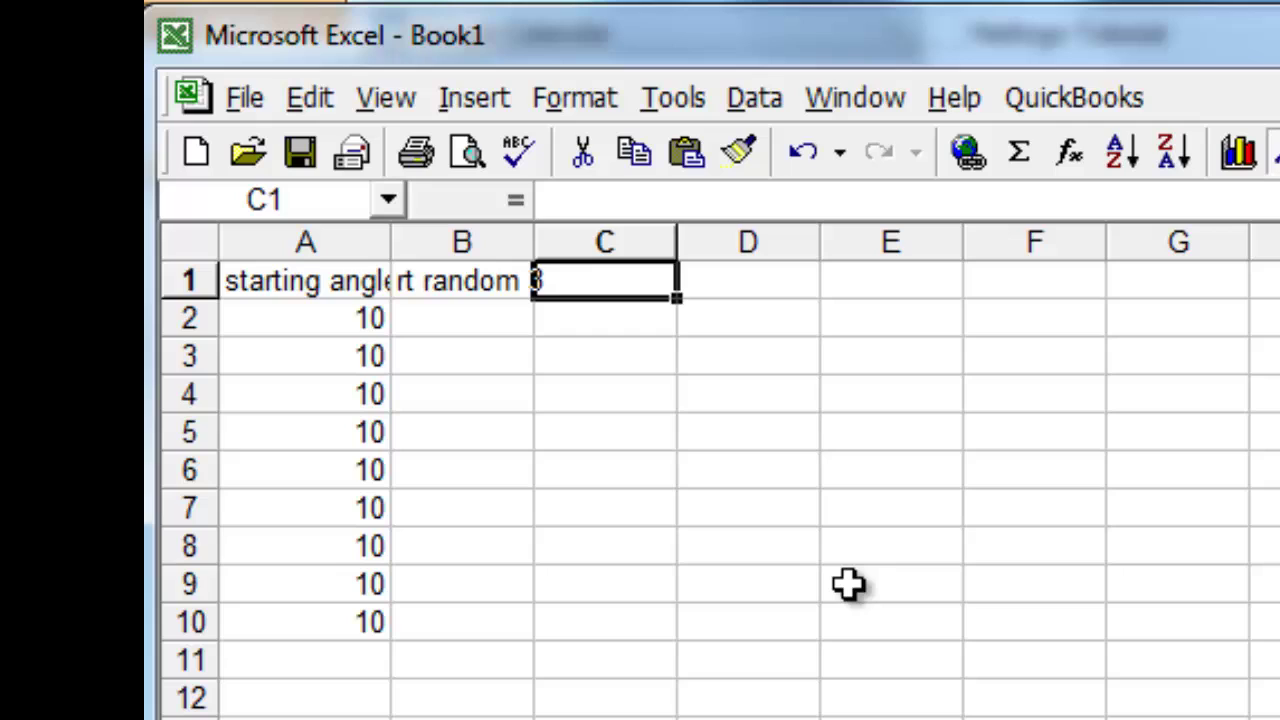
type("lt")
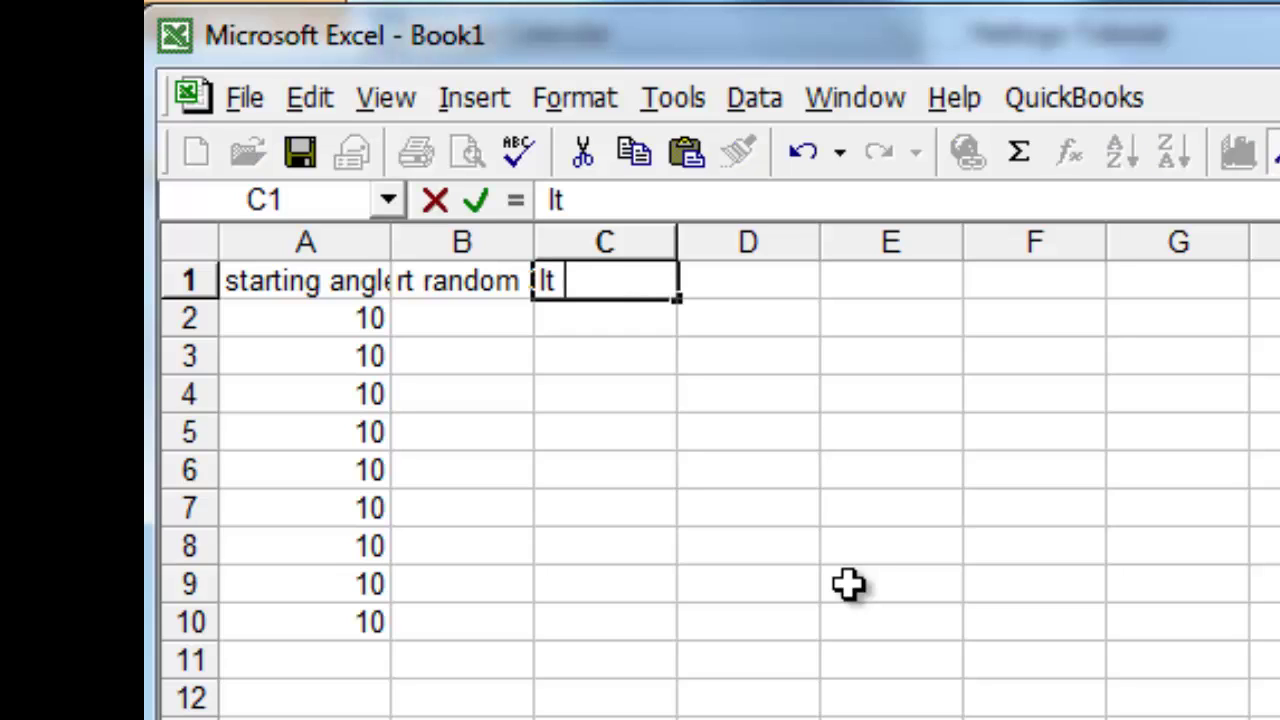
type(" random 3")
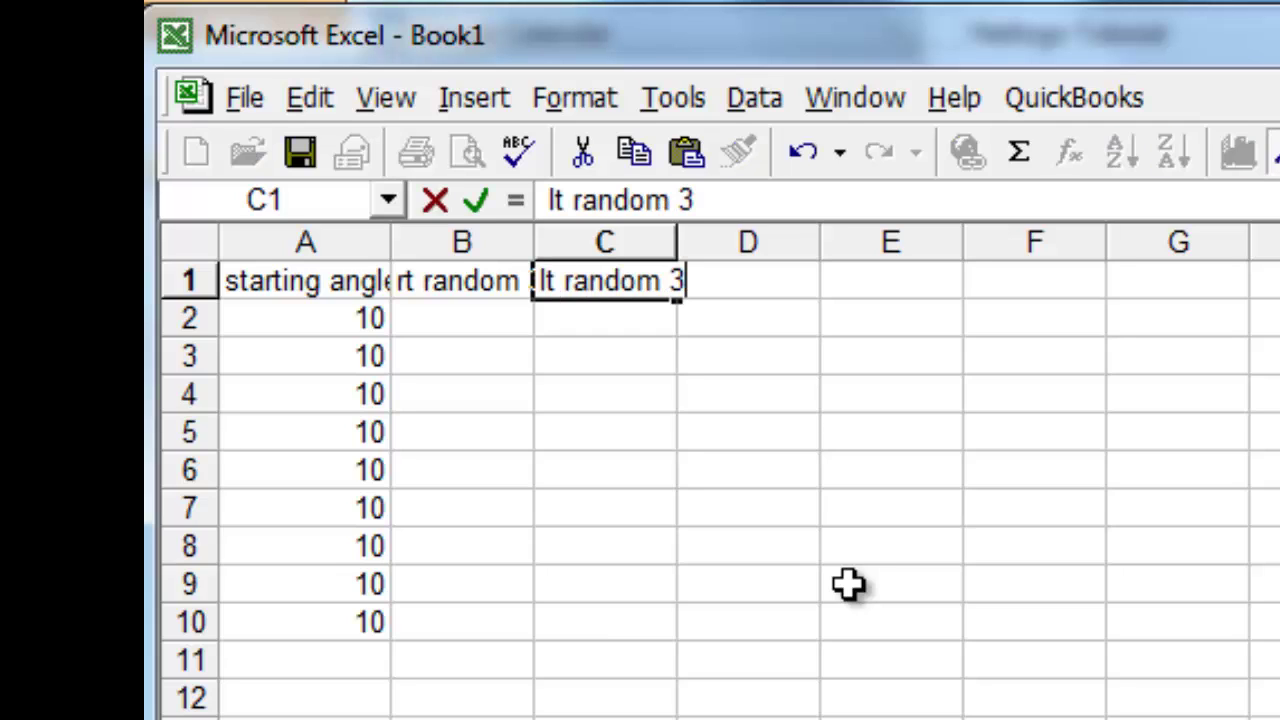
key("Return")
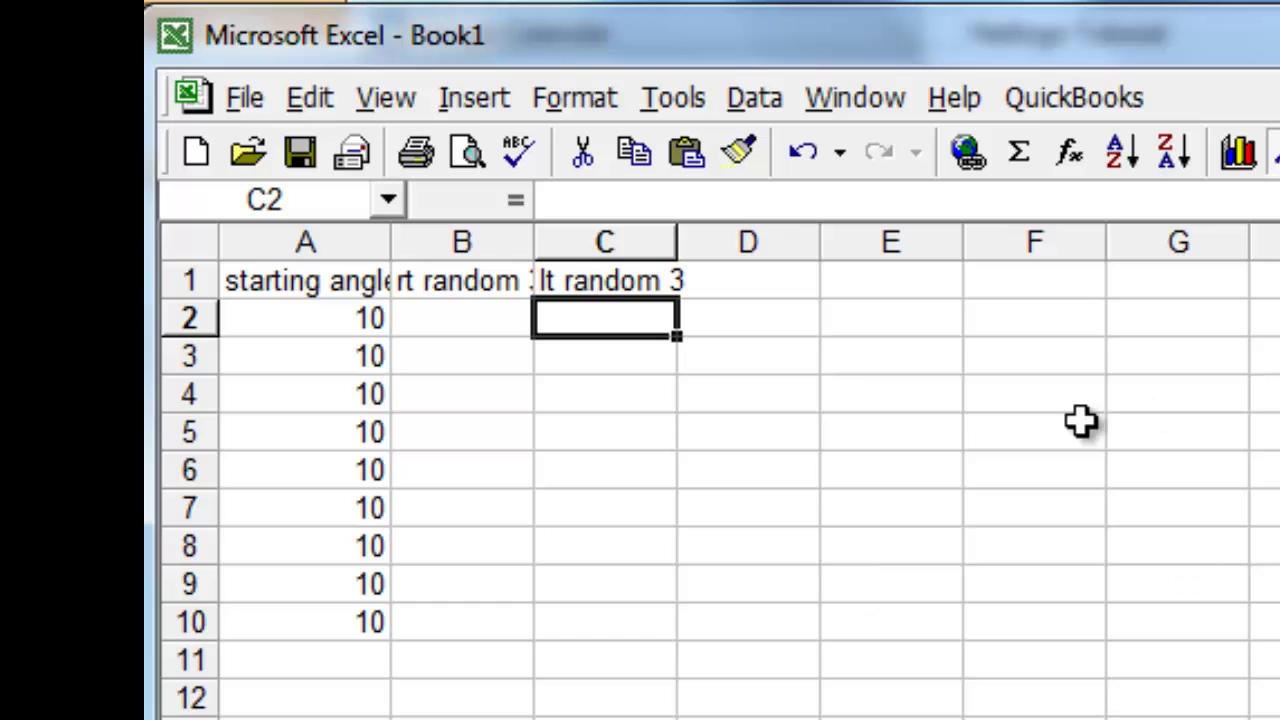
Widen columns A, B and C so each header shows fully.
left_click_drag(677, 242, 712, 244)
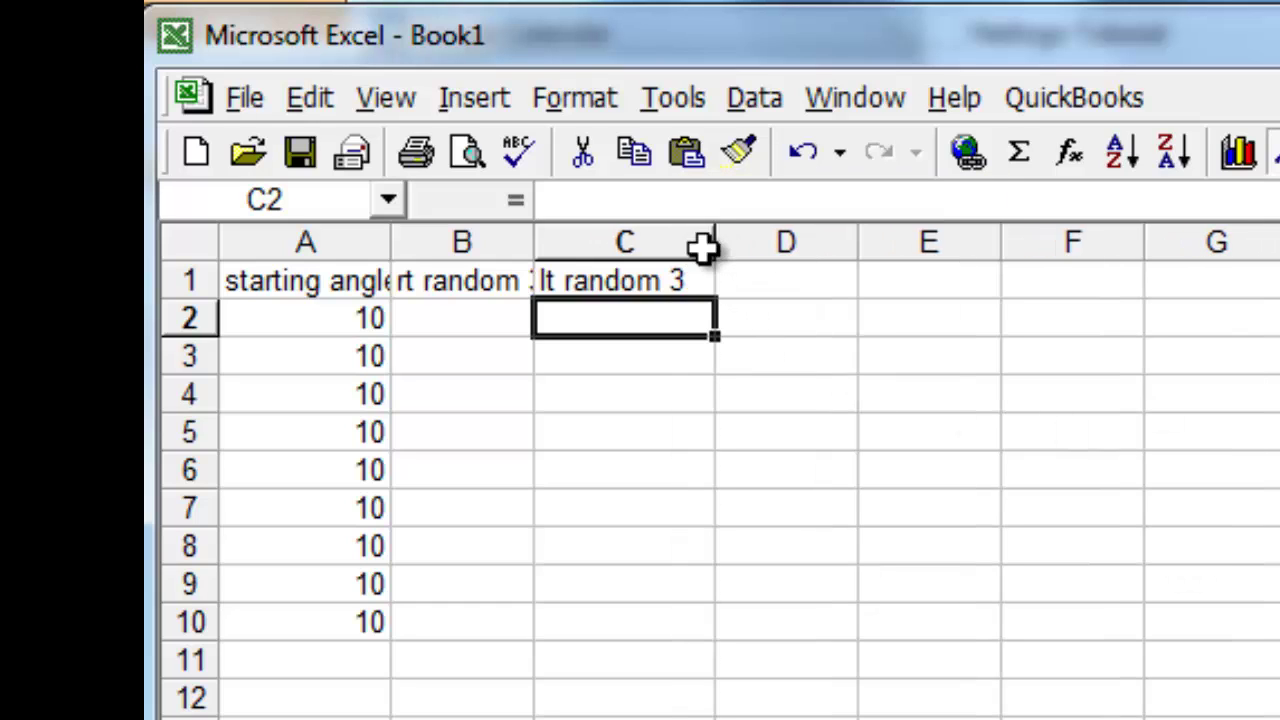
left_click_drag(534, 243, 625, 243)
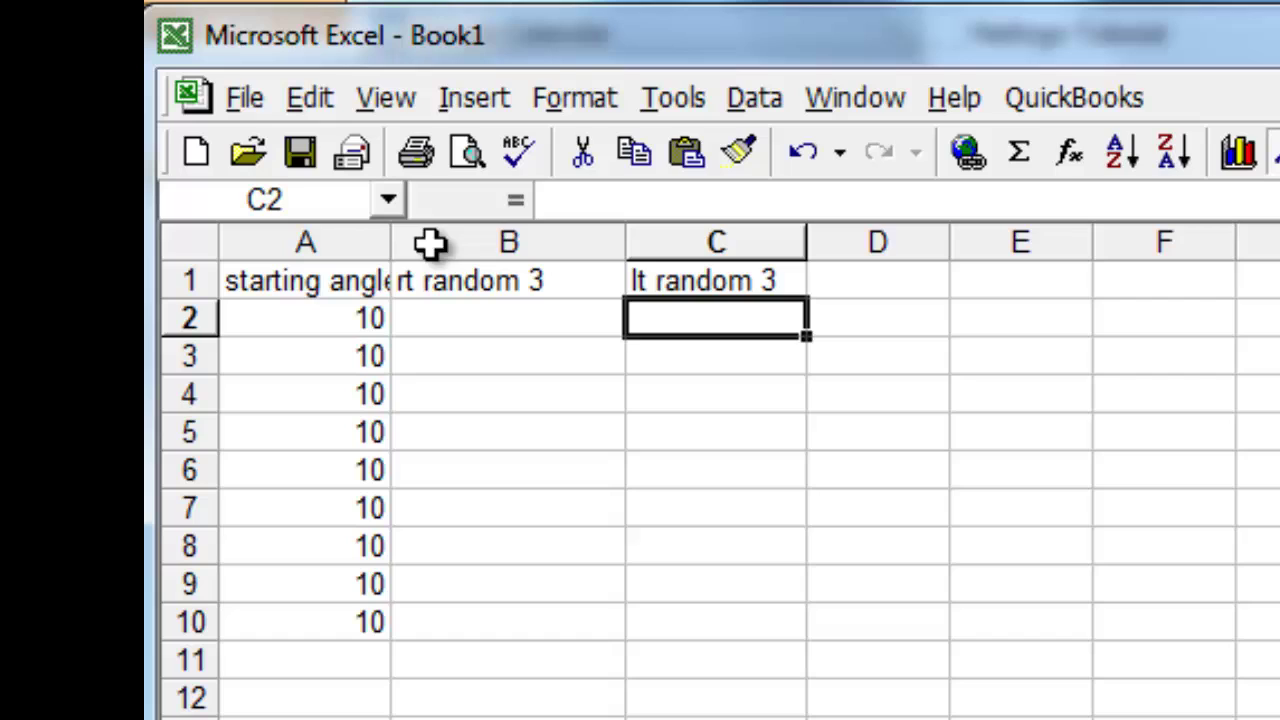
left_click_drag(389, 242, 421, 242)
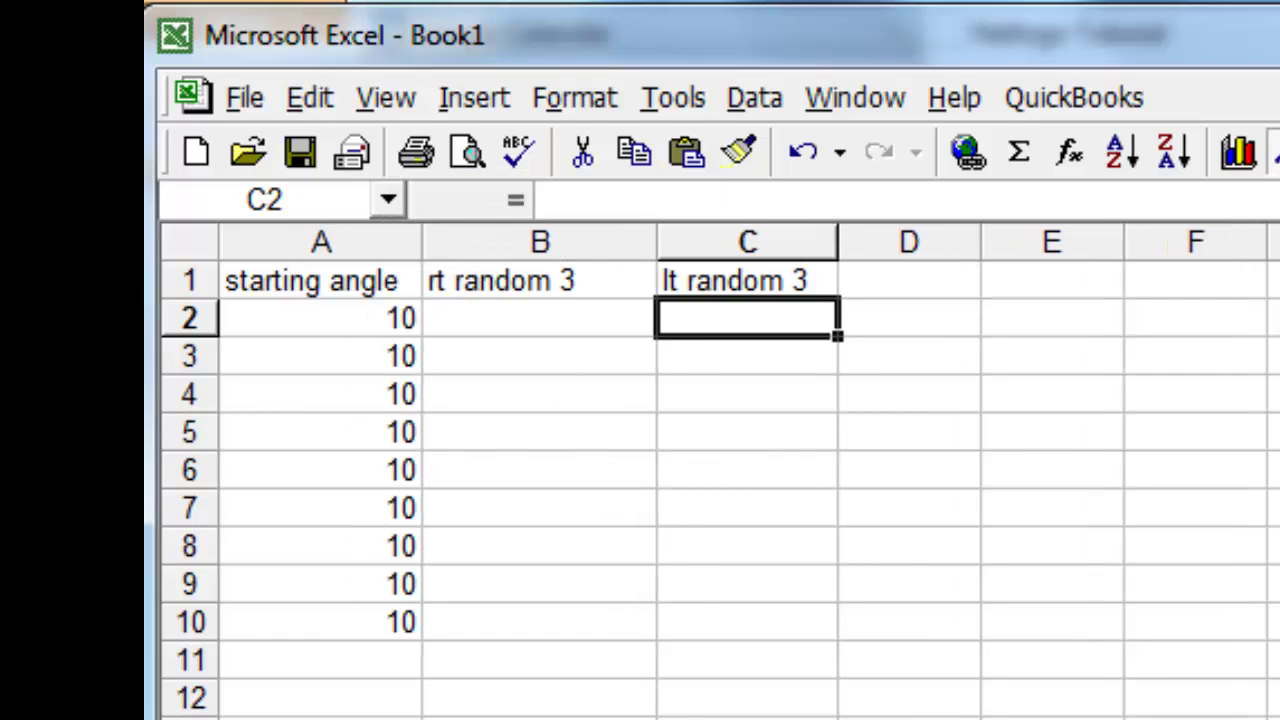
left_click_drag(656, 242, 634, 236)
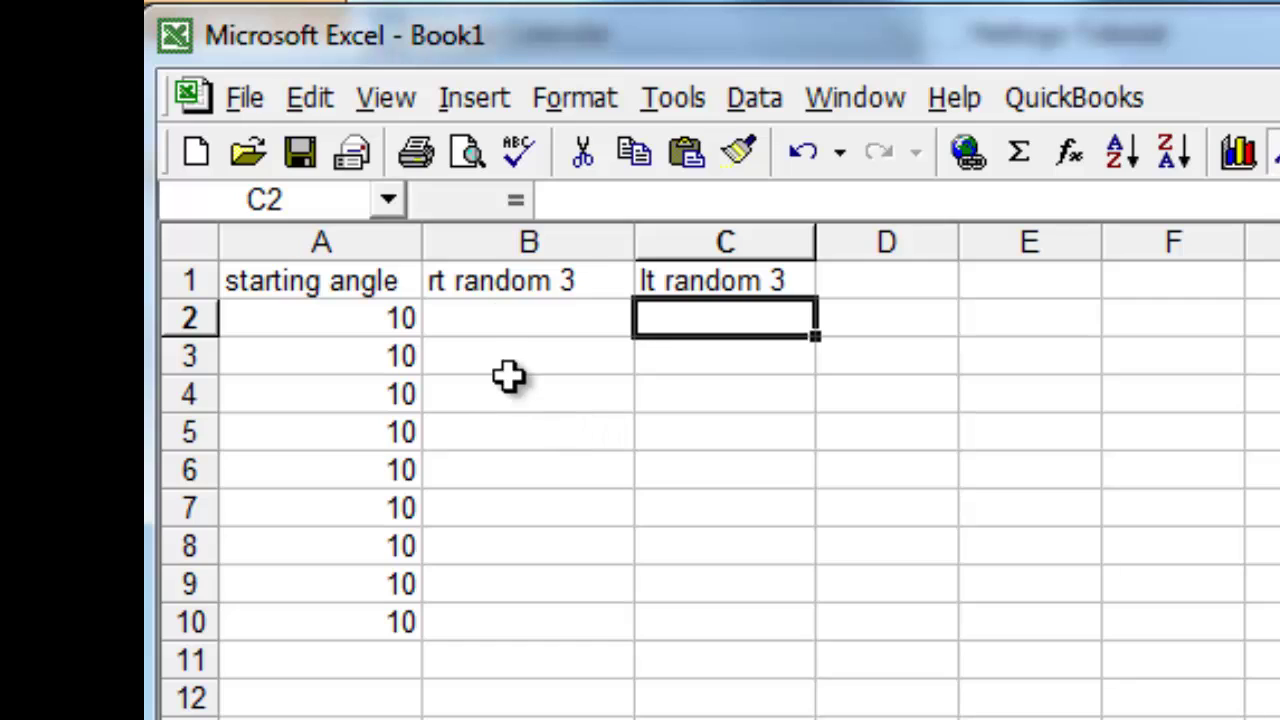
Fill rows 2–4 with rt random 3 value 0 paired with lt values 0, 1, 2.
left_click(508, 280)
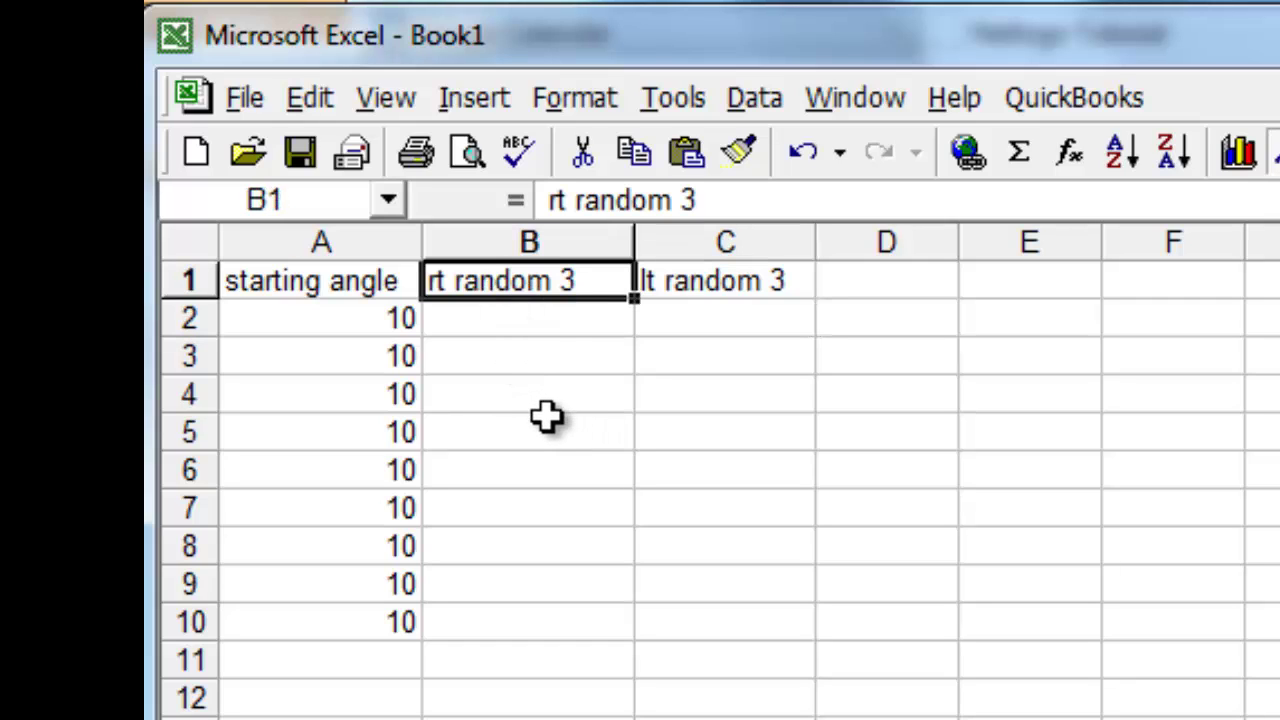
left_click(547, 322)
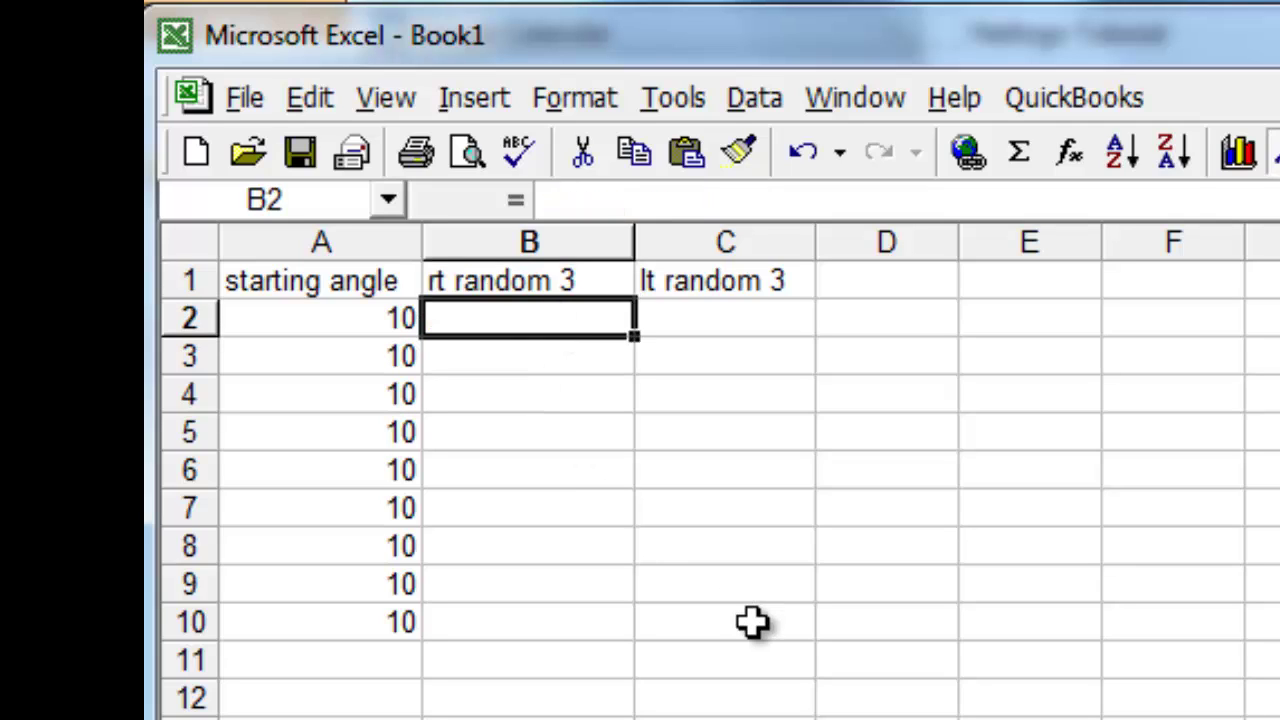
type("0")
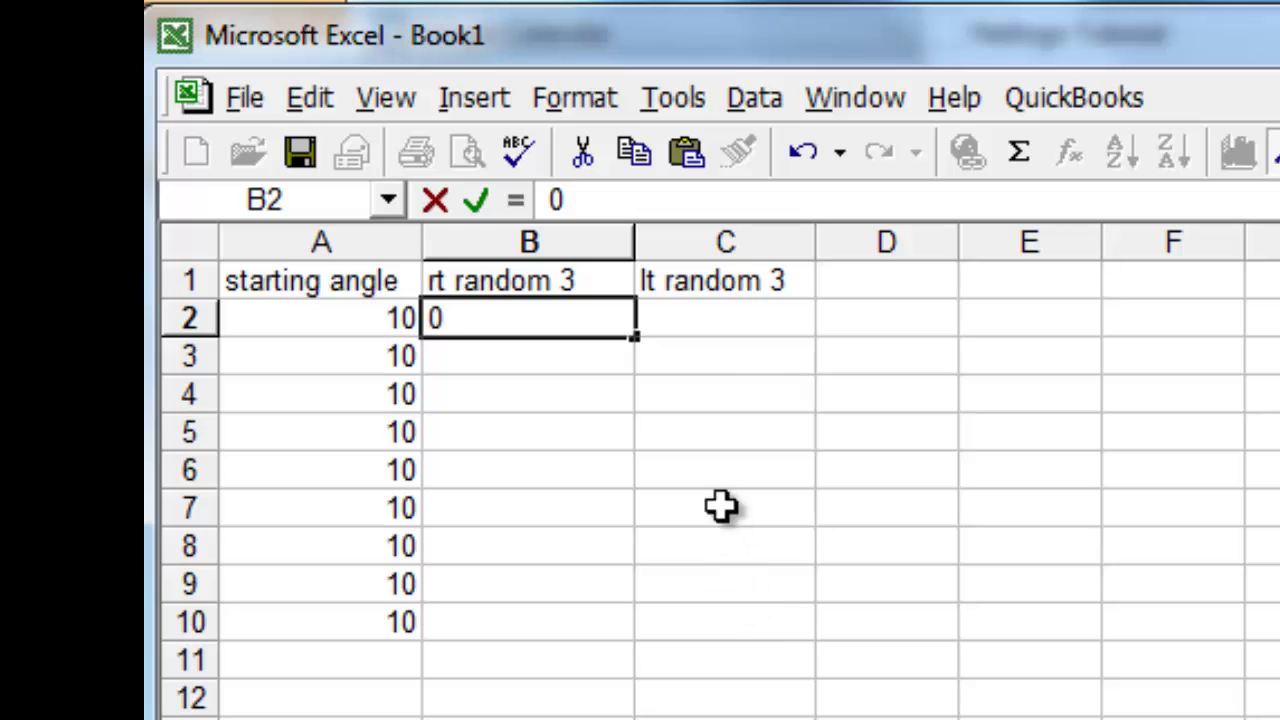
left_click(713, 322)
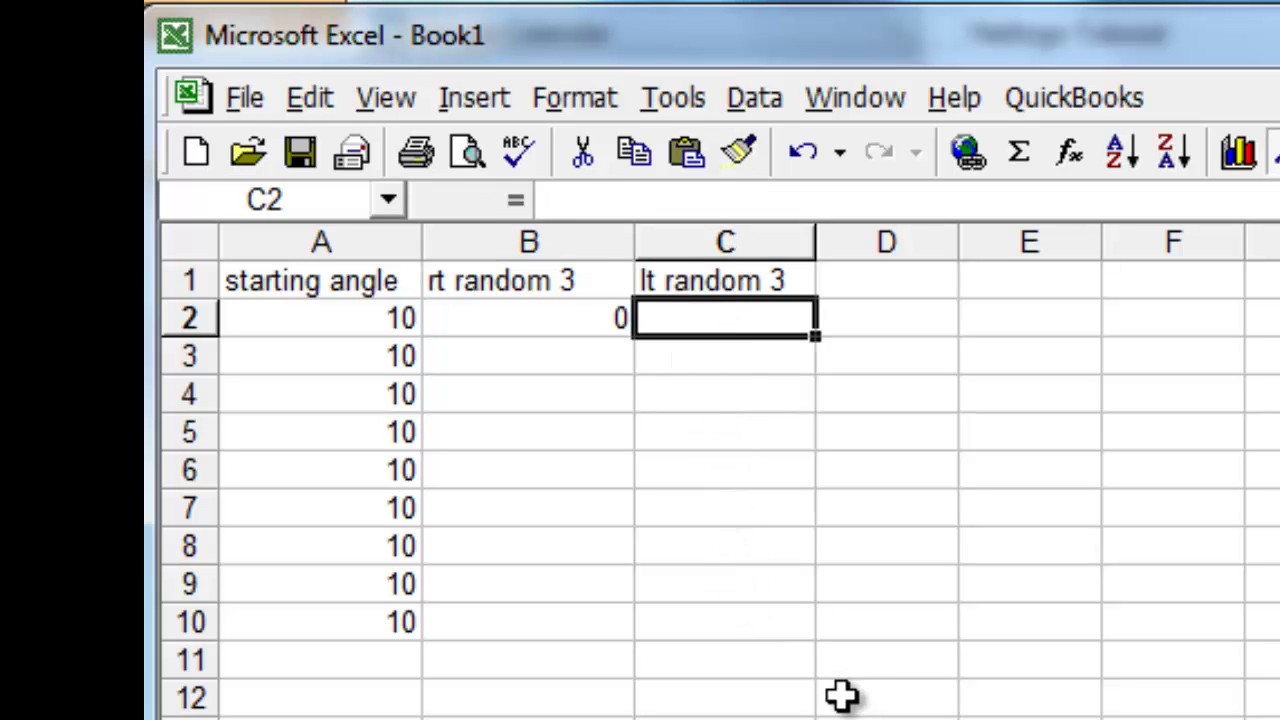
type("0")
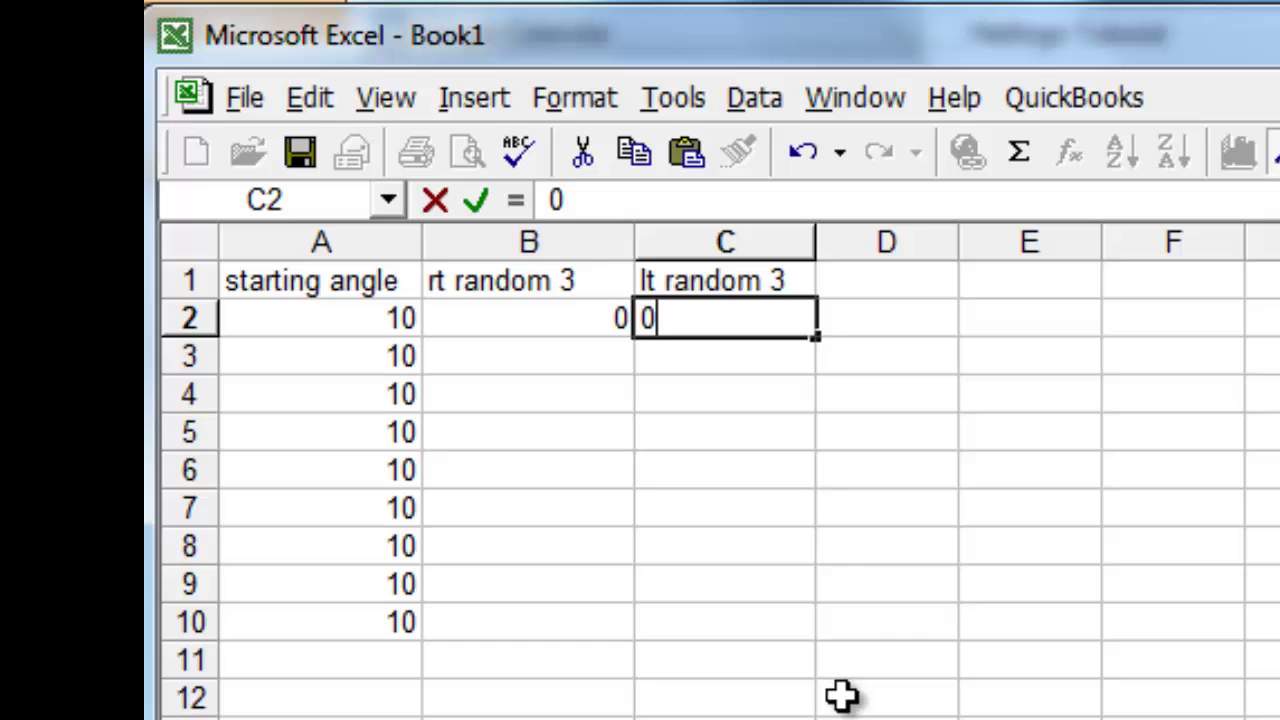
left_click(580, 363)
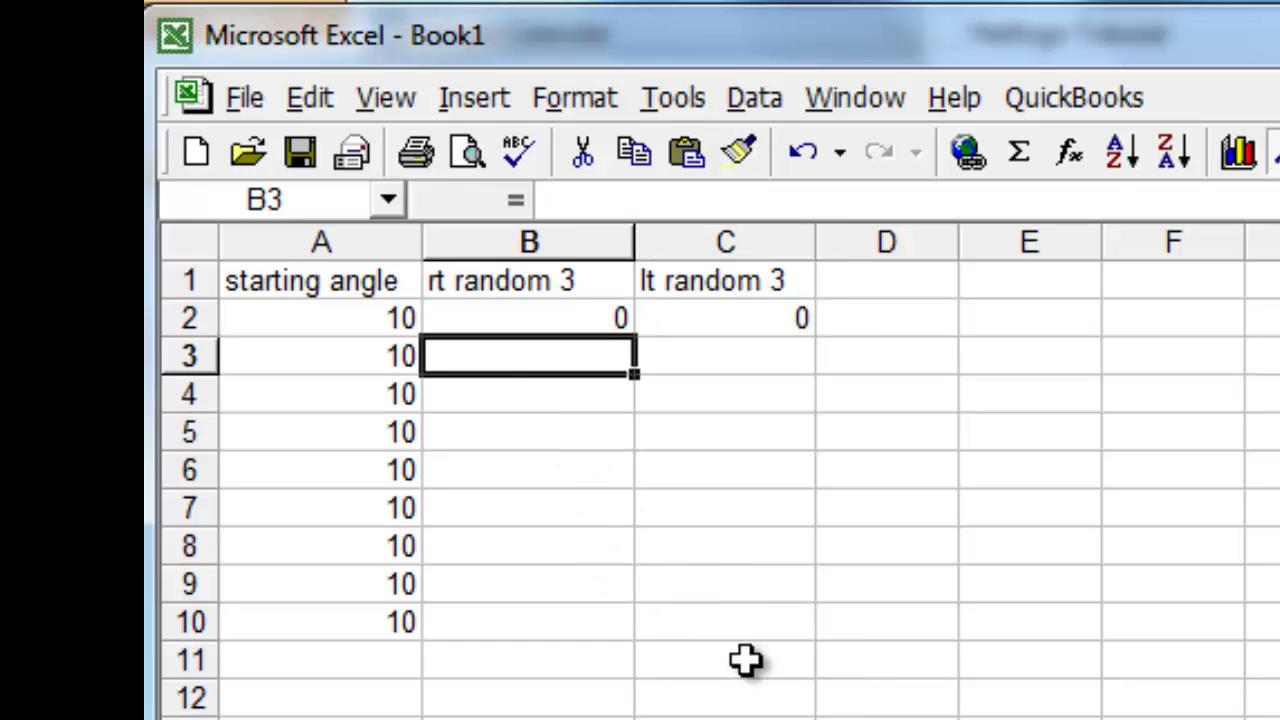
type("0")
left_click(743, 360)
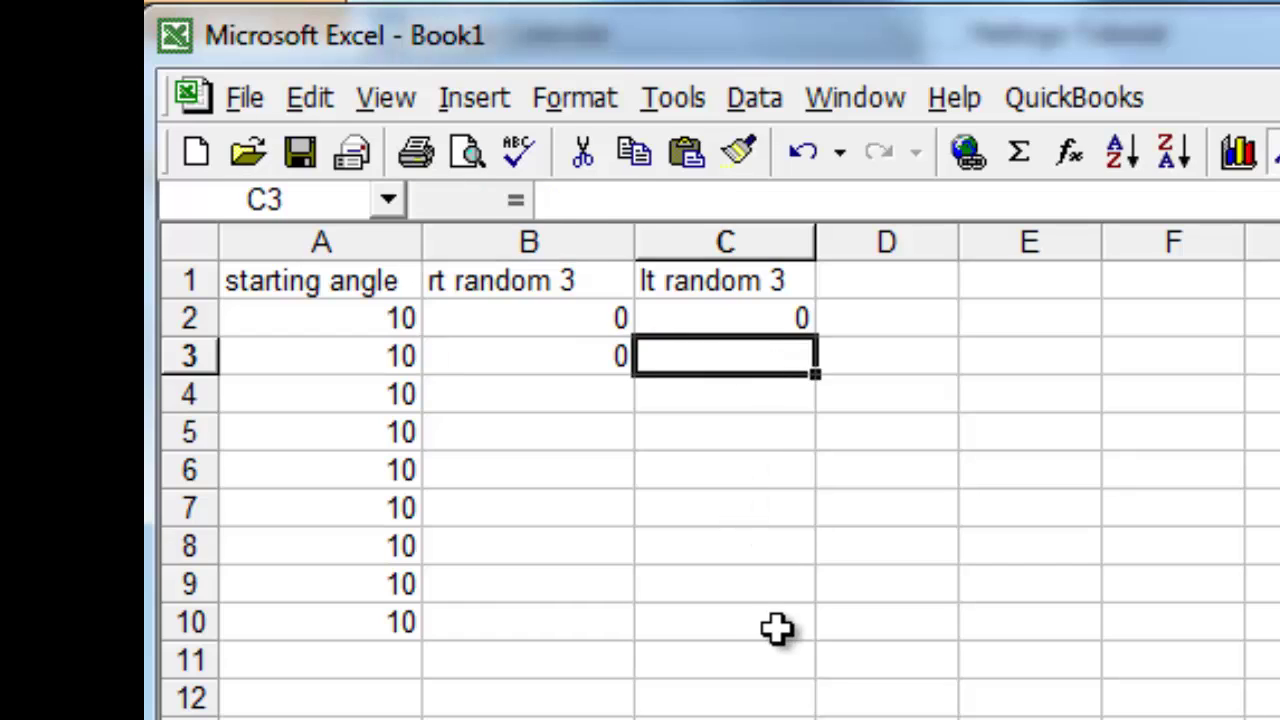
type("1")
left_click(578, 398)
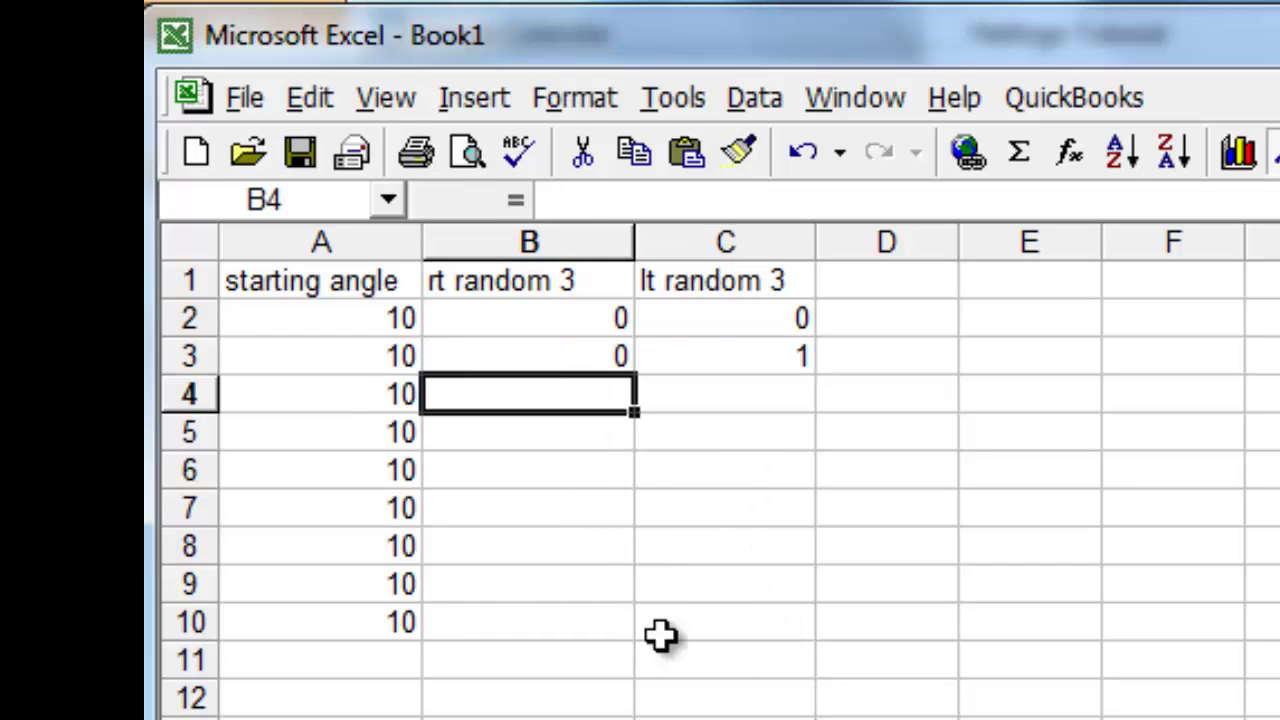
type("0")
left_click(724, 398)
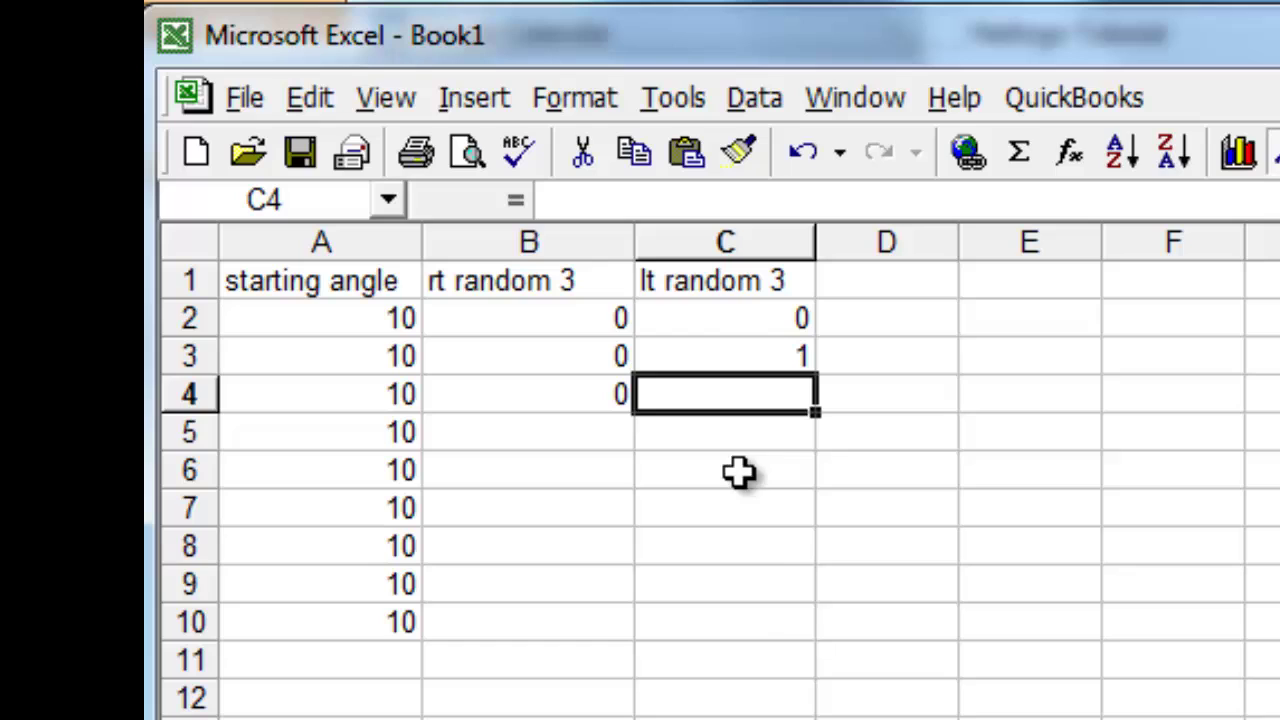
type("2")
left_click(554, 431)
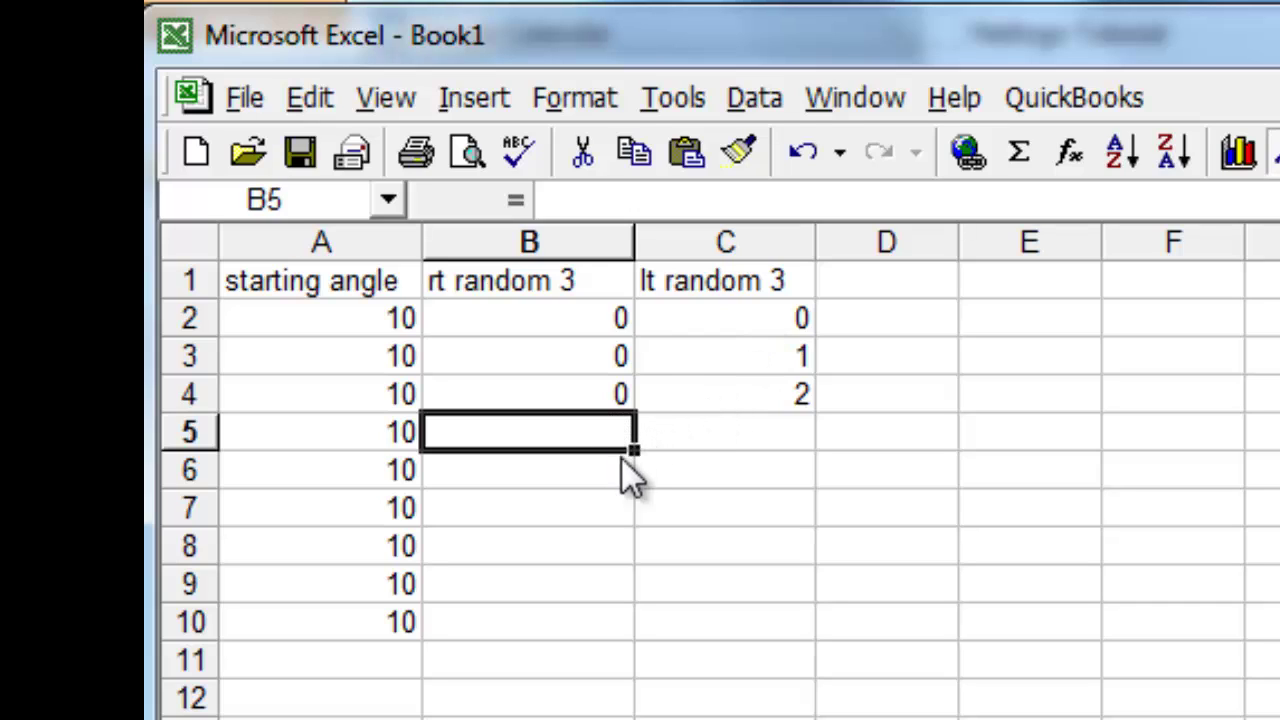
Fill rows 5–7 with rt random 3 value 1 paired with lt values 0, 1, 2.
type("1")
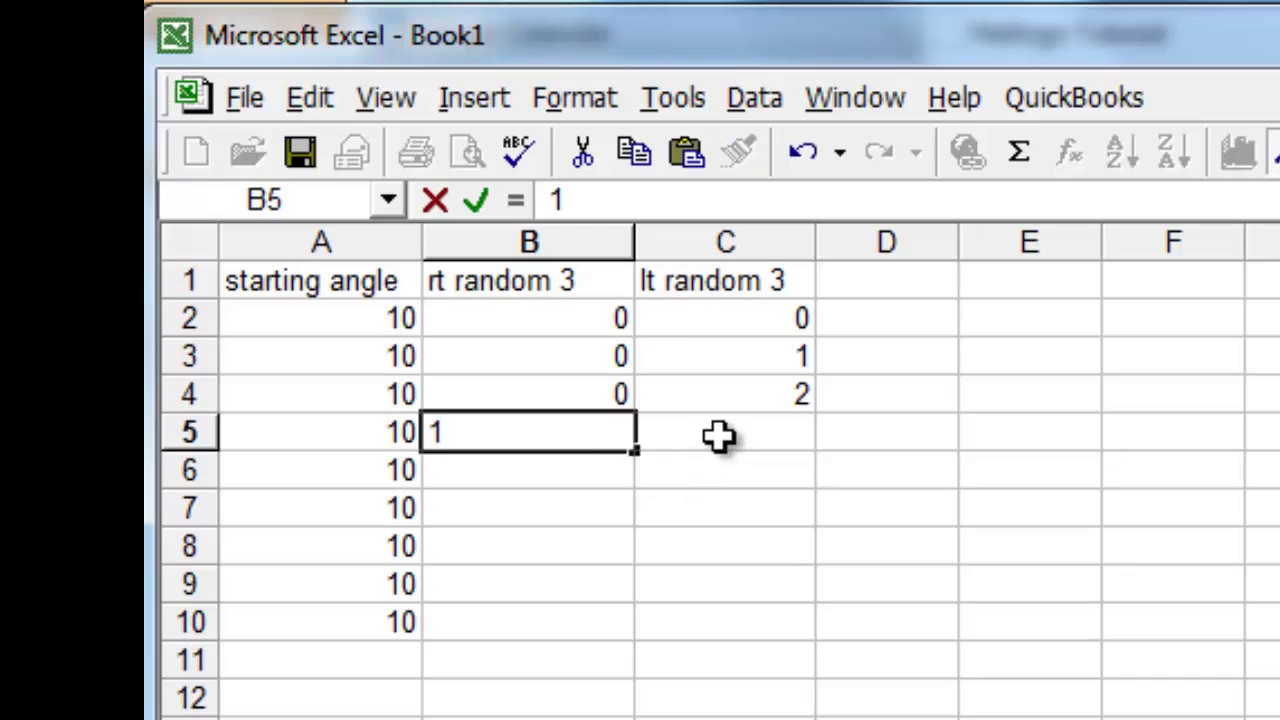
left_click(717, 437)
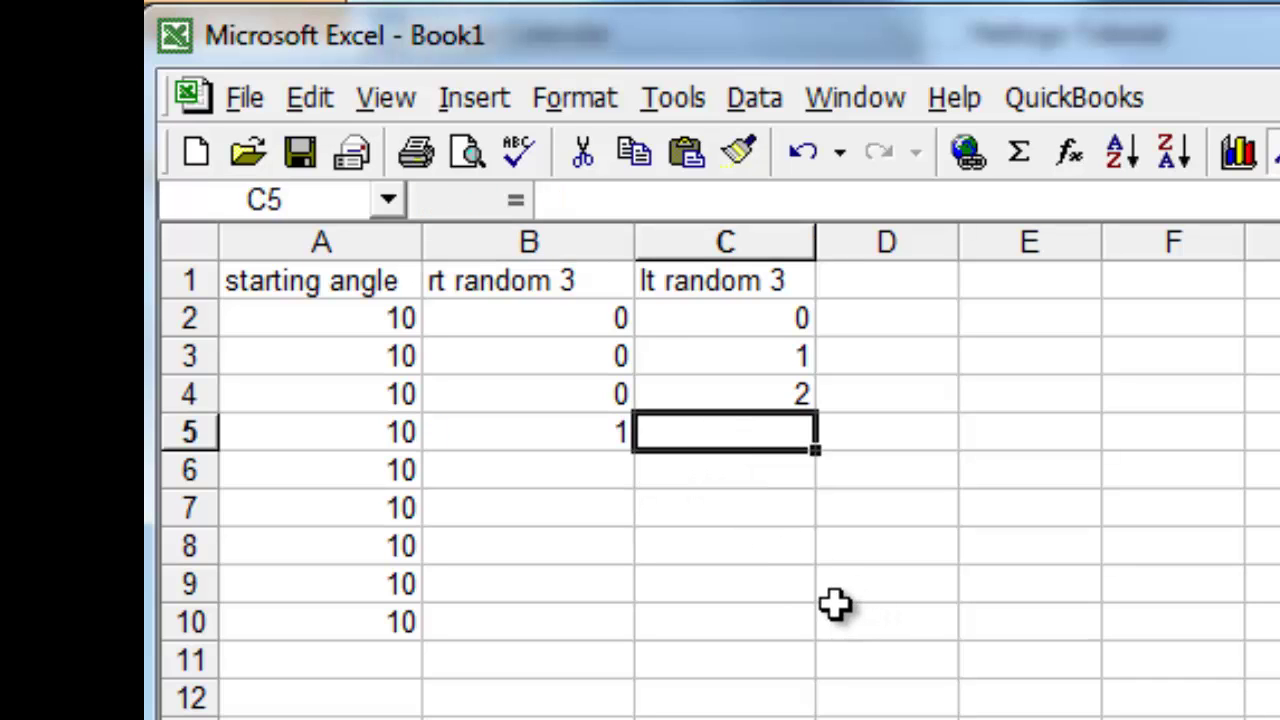
type("0")
left_click(595, 468)
type("1")
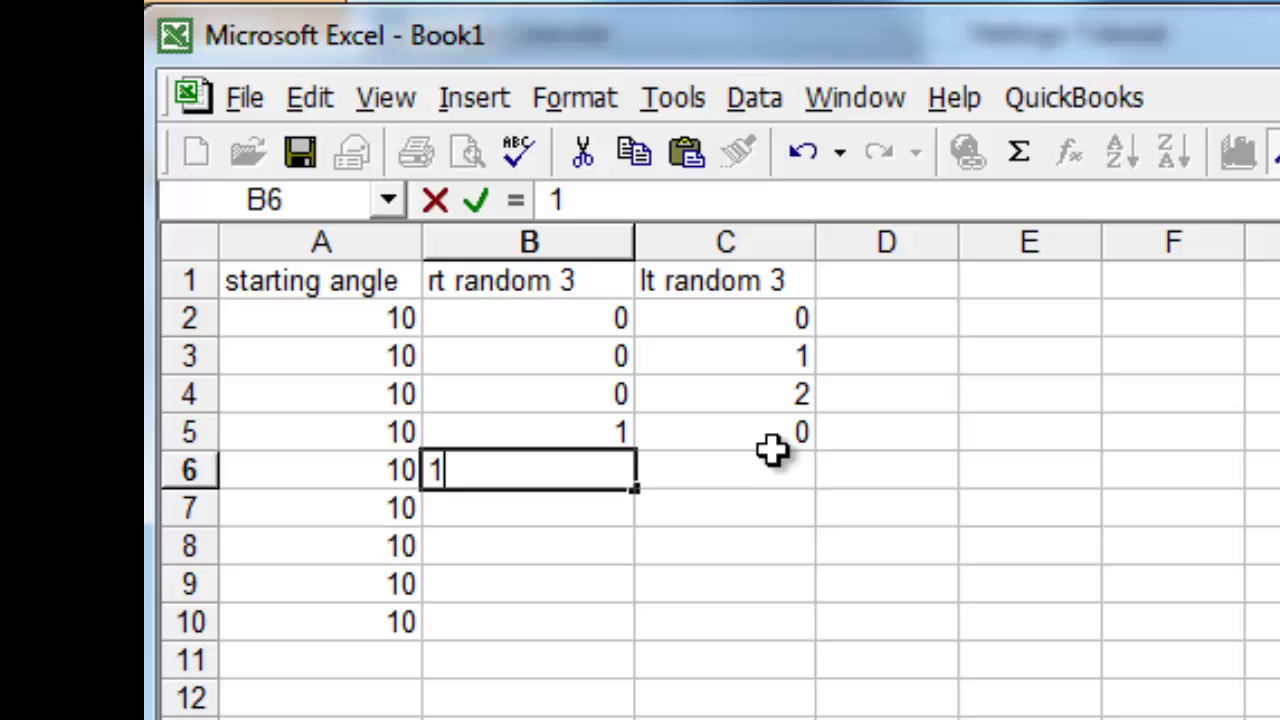
left_click(774, 462)
type("1")
left_click(603, 512)
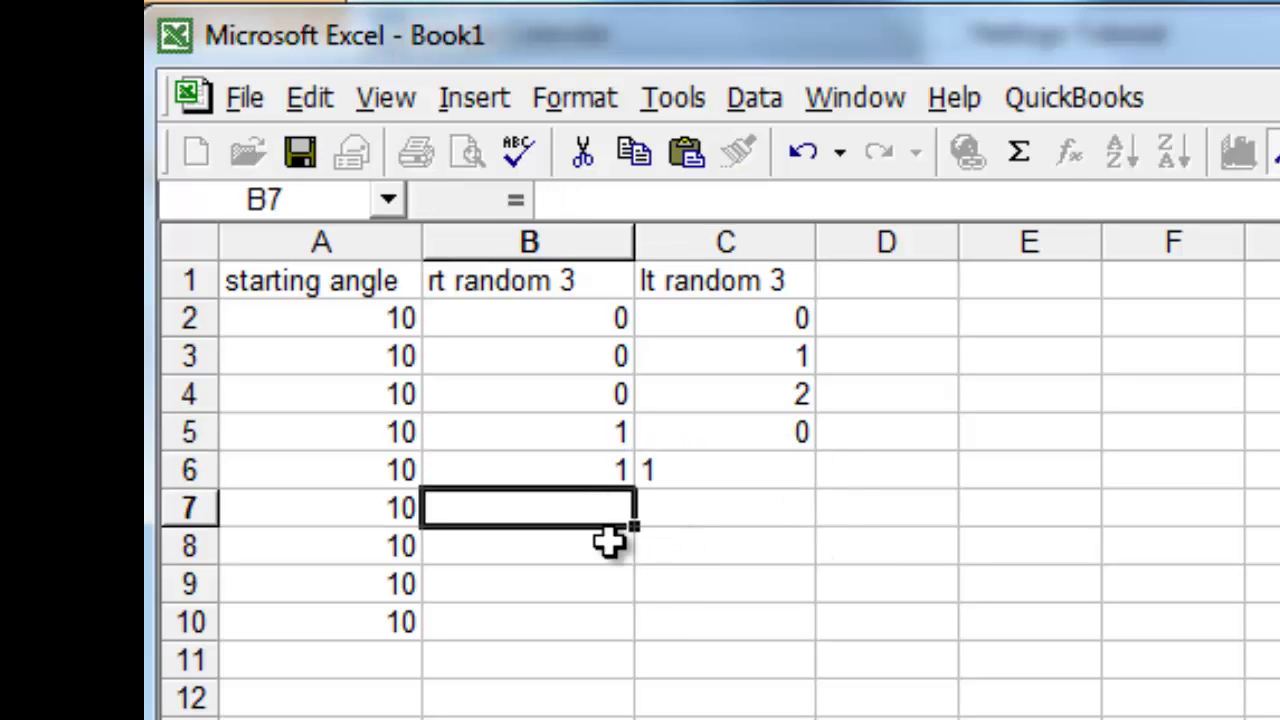
type("1")
left_click(763, 508)
type("2")
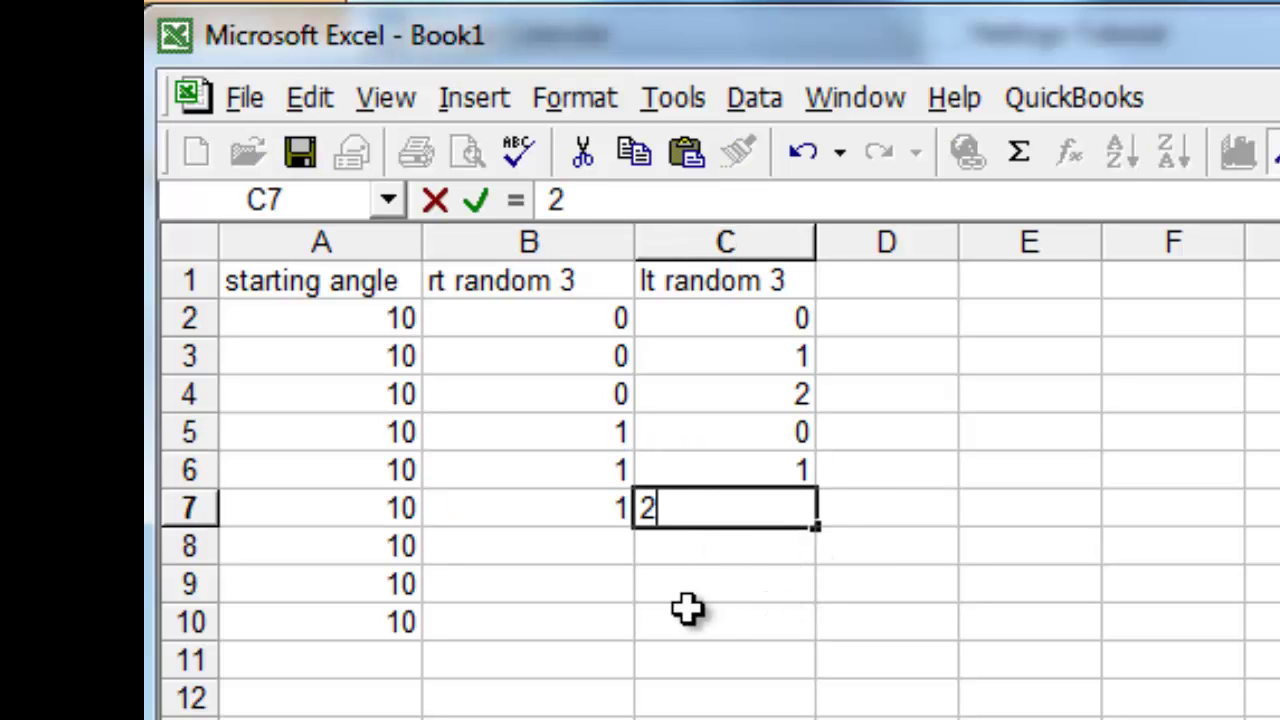
left_click(591, 556)
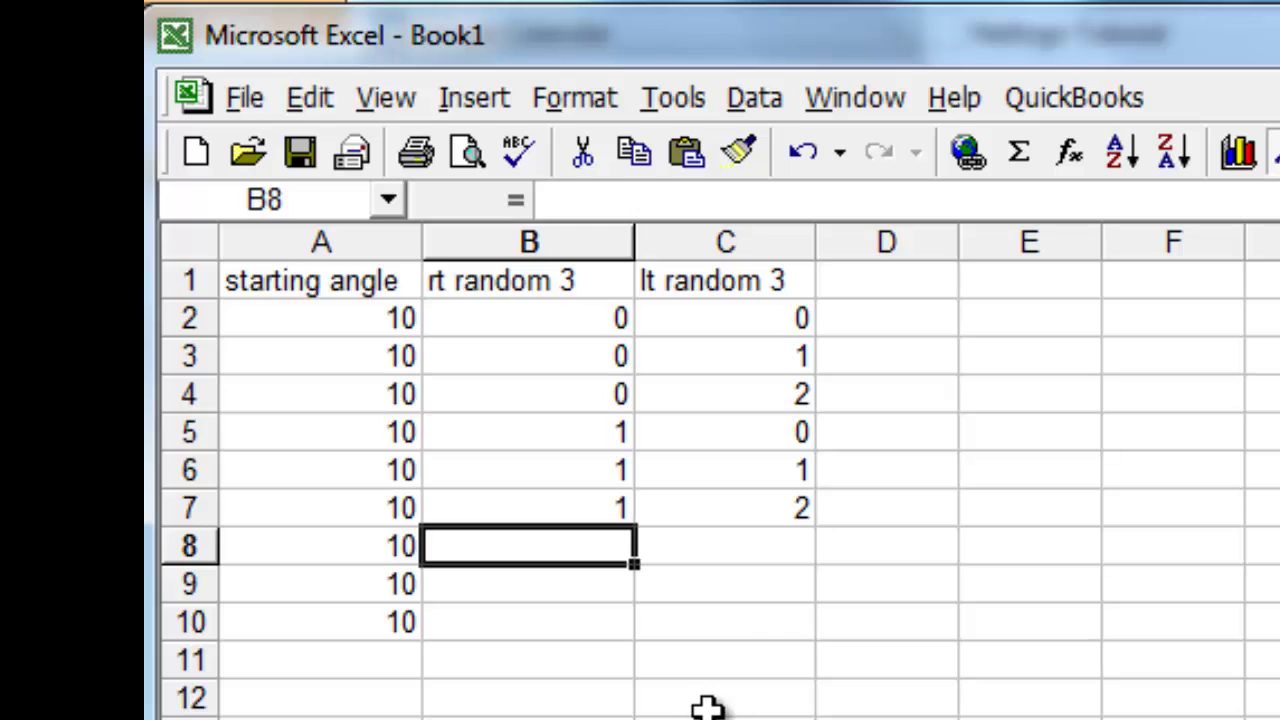
Fill rows 8–10 with rt random 3 value 2 paired with lt values 0, 1, 2.
type("2")
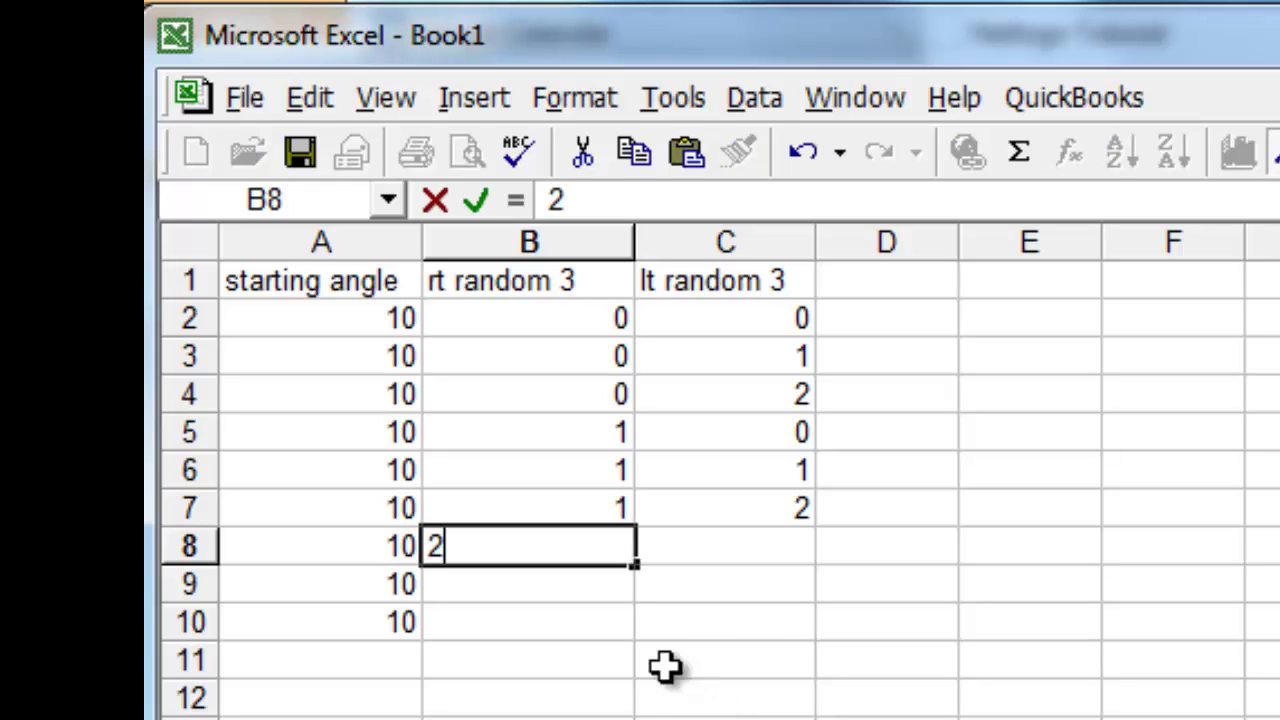
left_click(754, 560)
type("0")
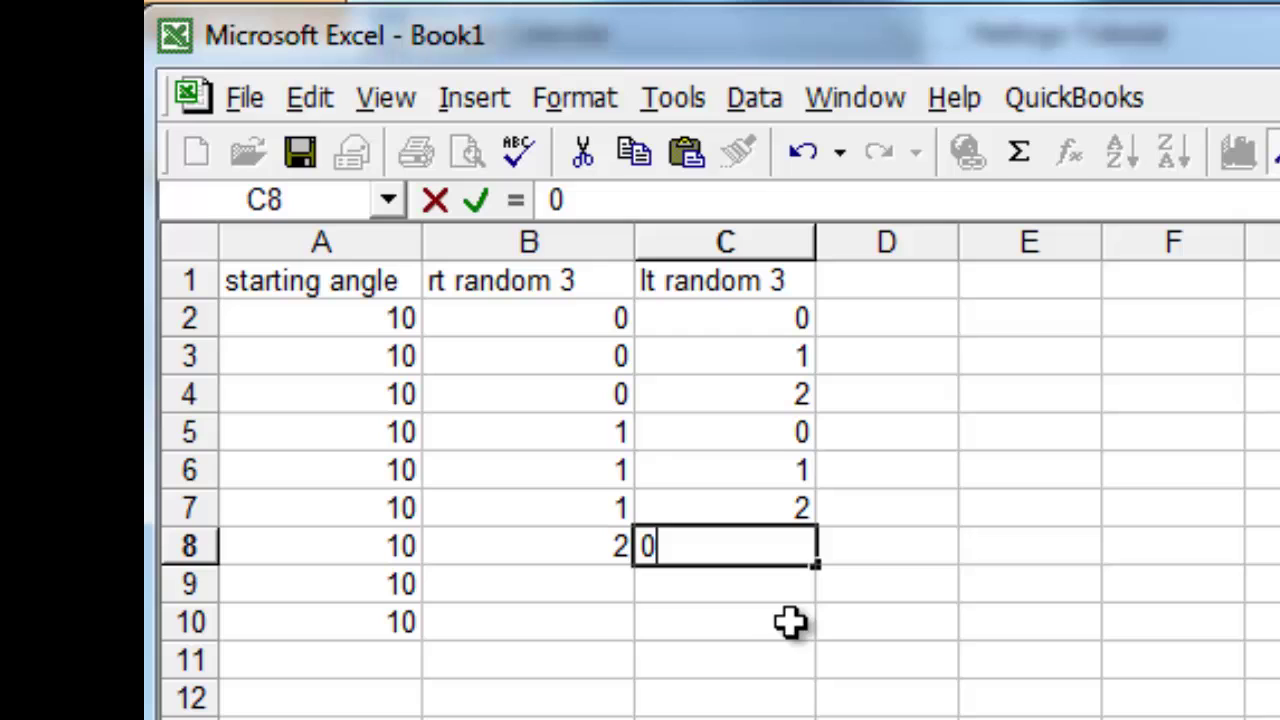
left_click(589, 591)
type("2")
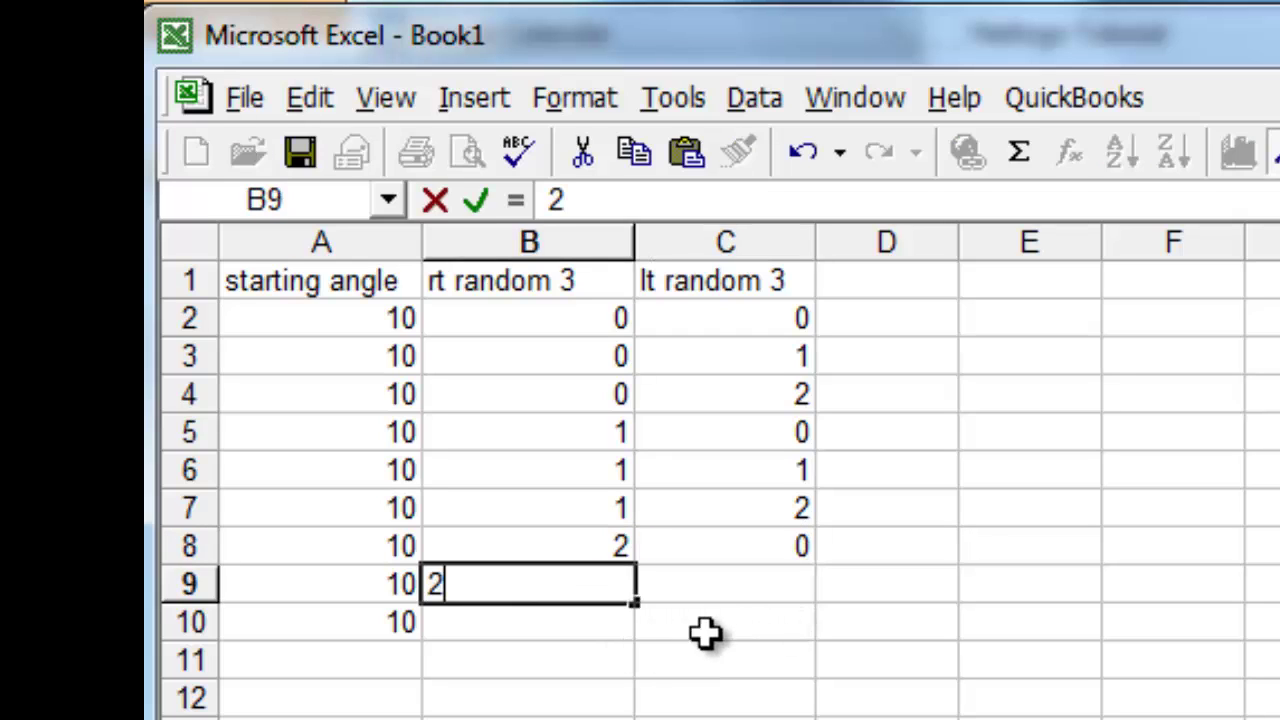
left_click(729, 586)
type("1")
left_click(600, 628)
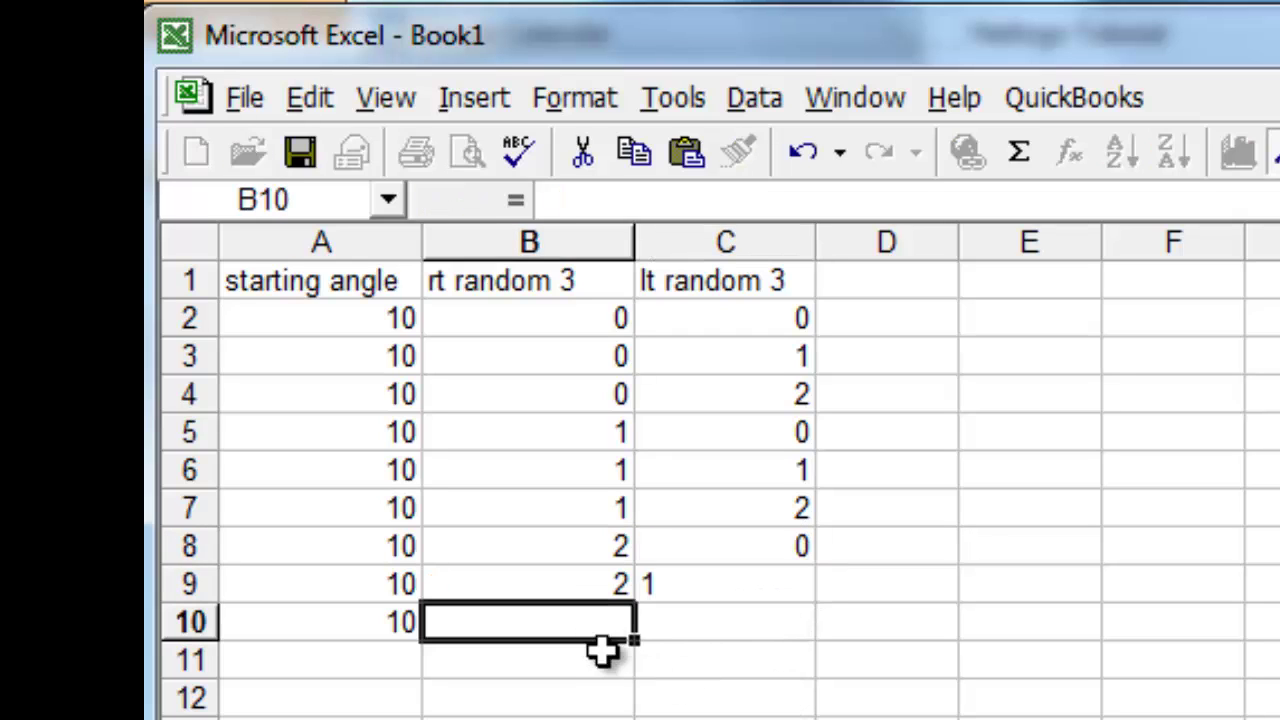
type("2")
left_click(737, 618)
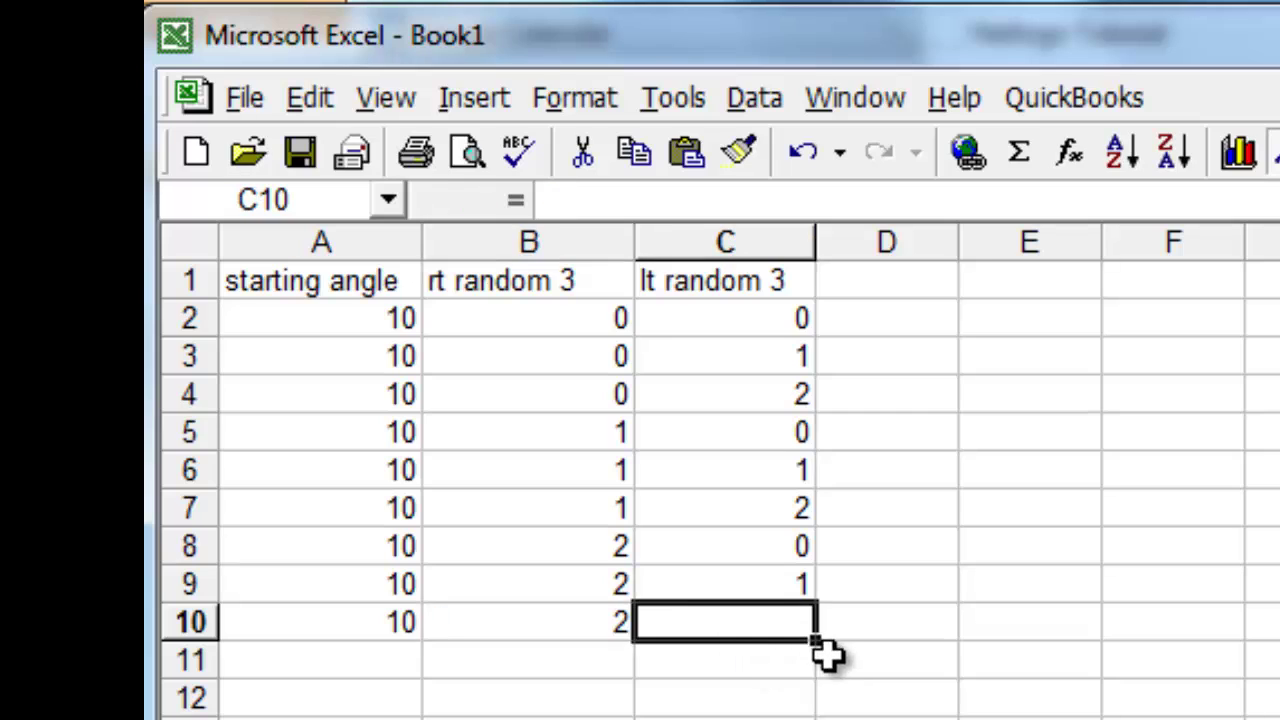
type("2")
left_click(790, 668)
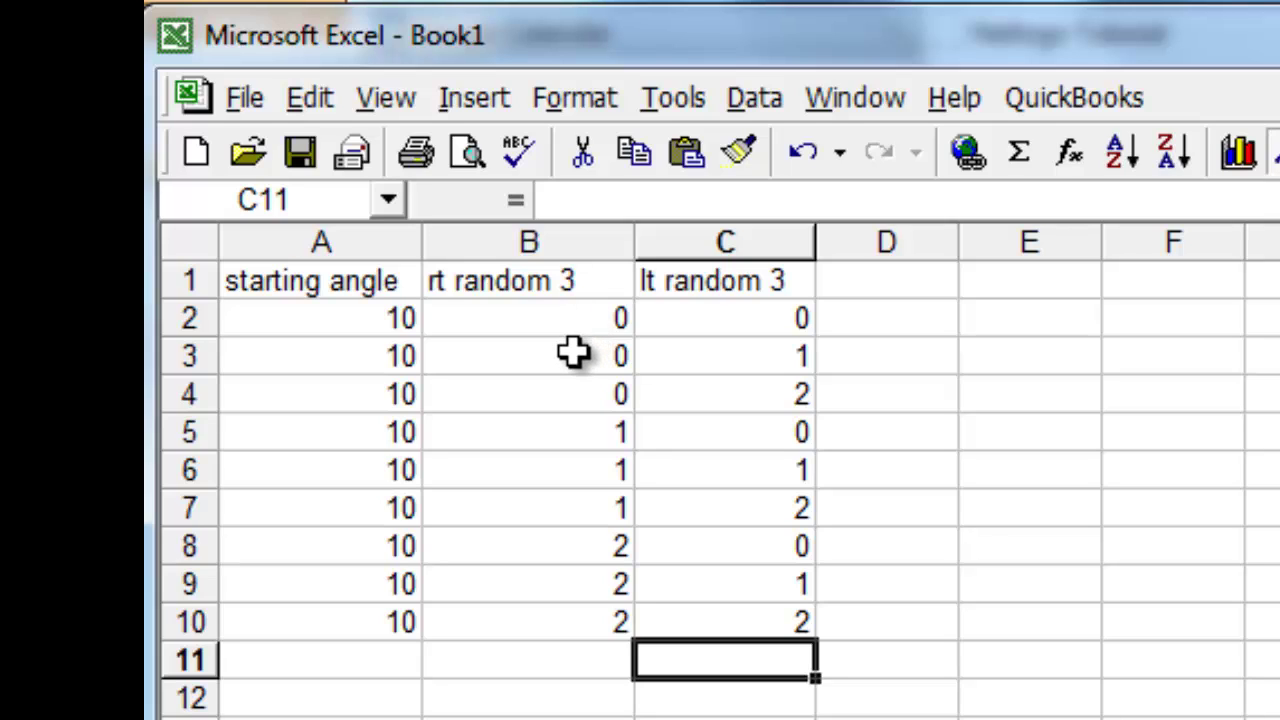
left_click(569, 317)
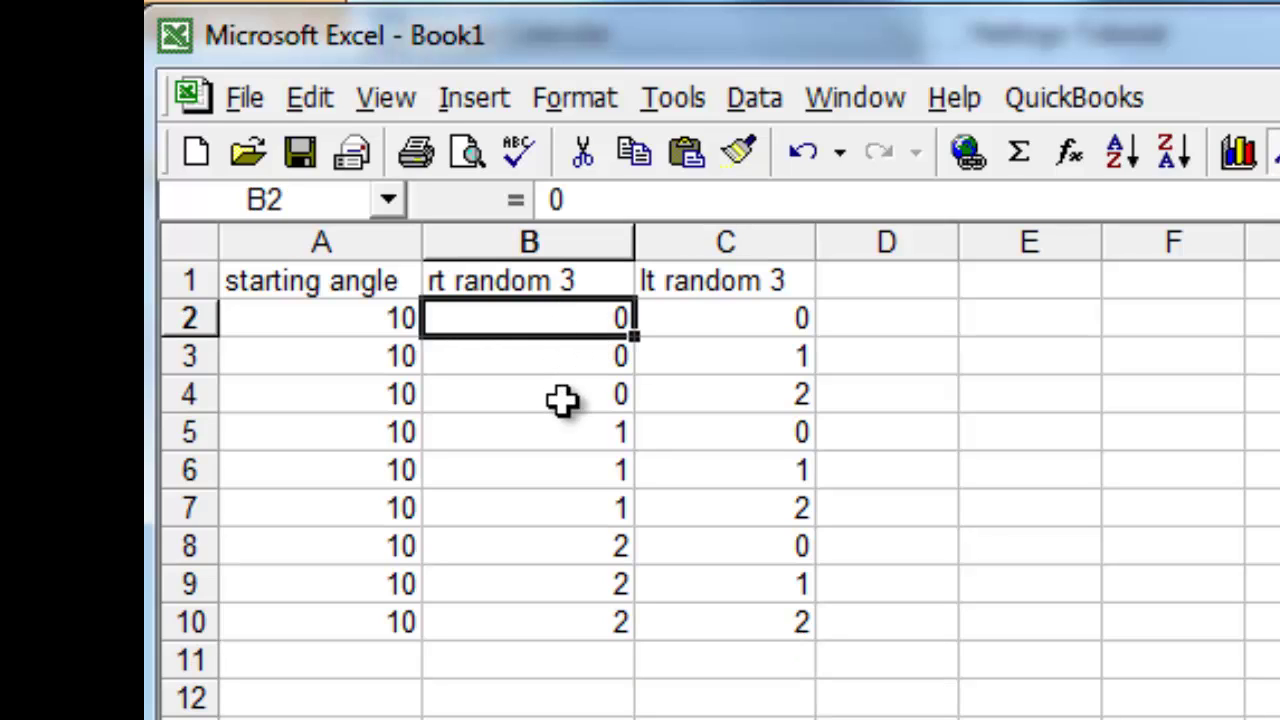
left_click(709, 320)
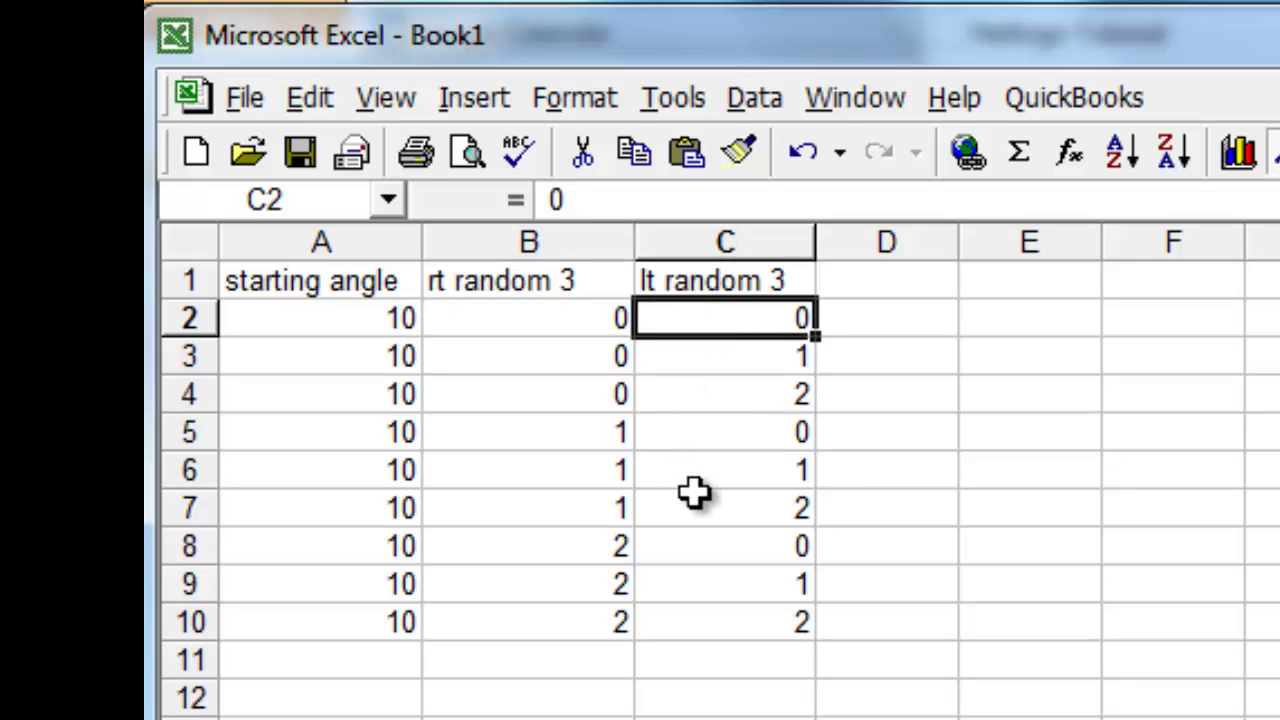
Enter the header 'probability' in cell D1.
left_click(882, 282)
type("pr")
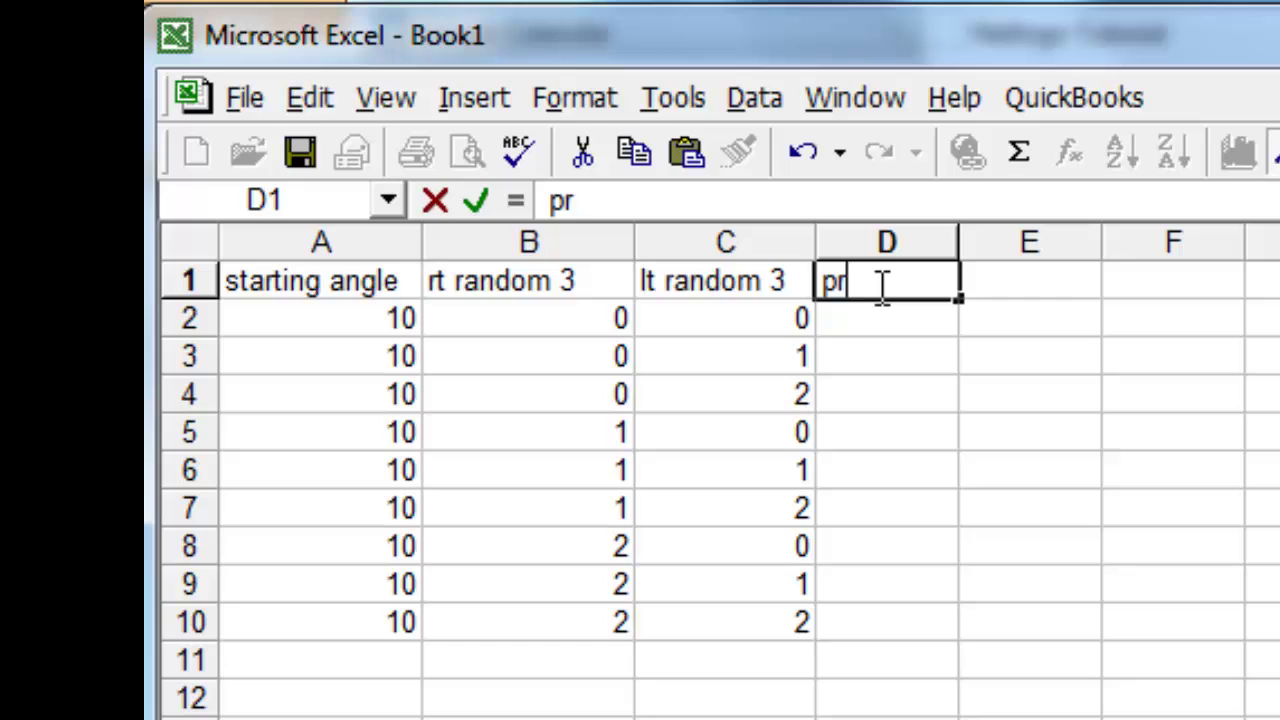
type("obability")
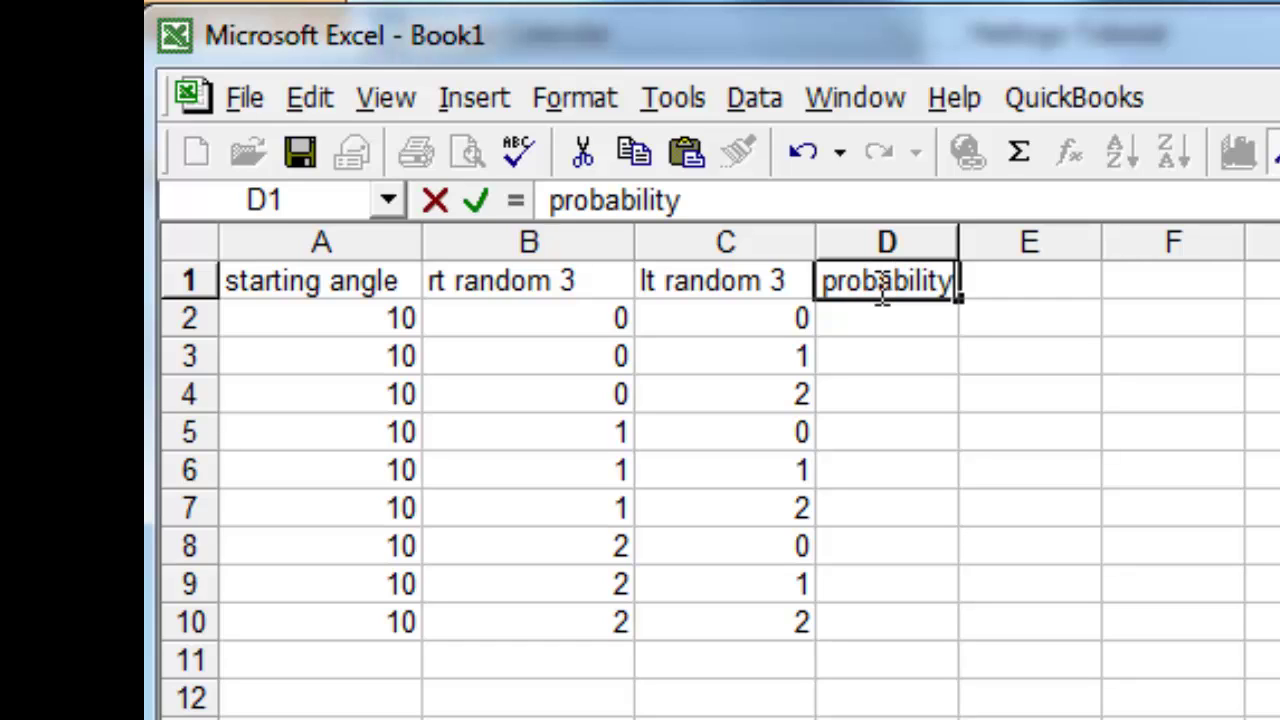
key("Return")
Fill D2 through D10 with the text 1/9.
type("\"1/9\"")
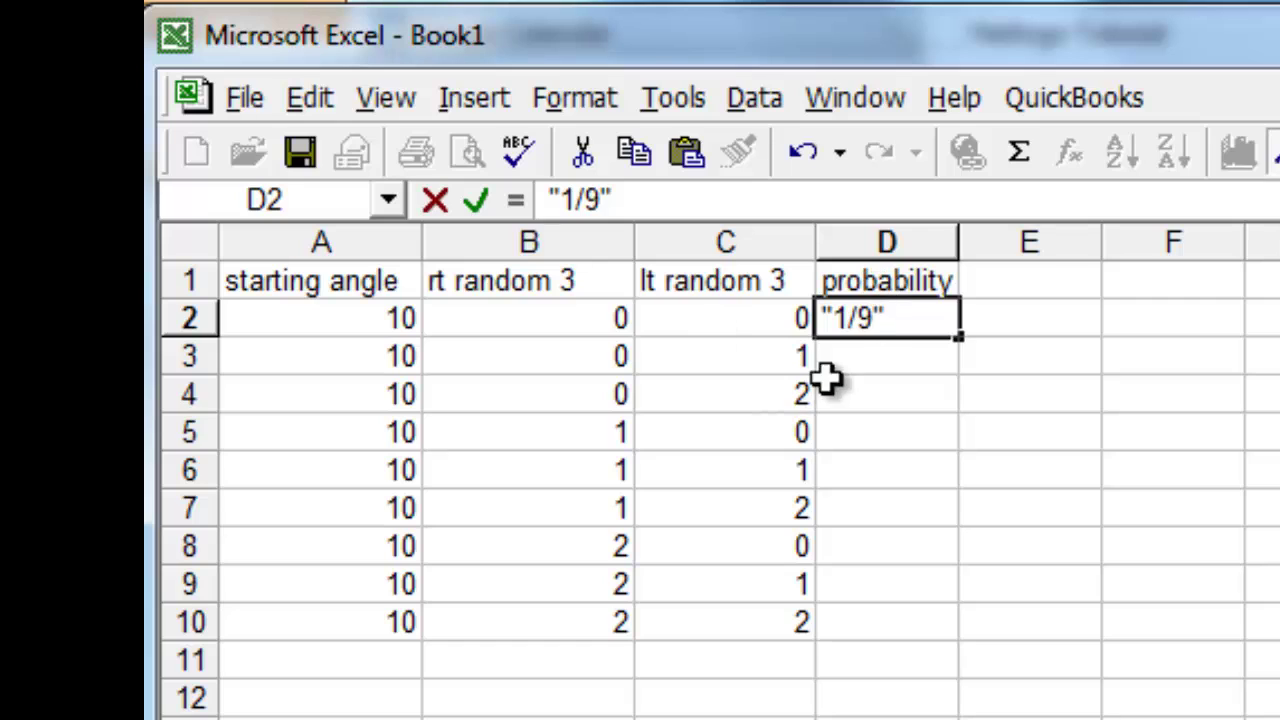
left_click(887, 360)
left_click_drag(889, 318, 900, 613)
key("ctrl+d")
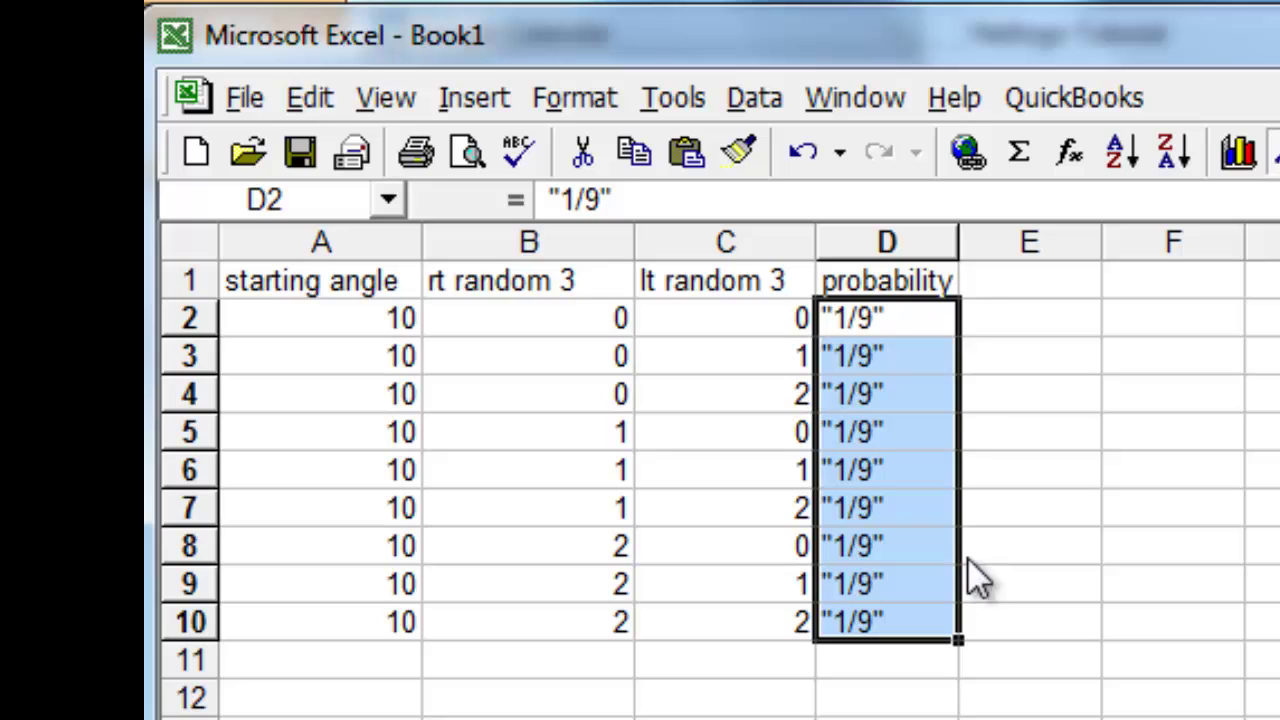
left_click(1016, 272)
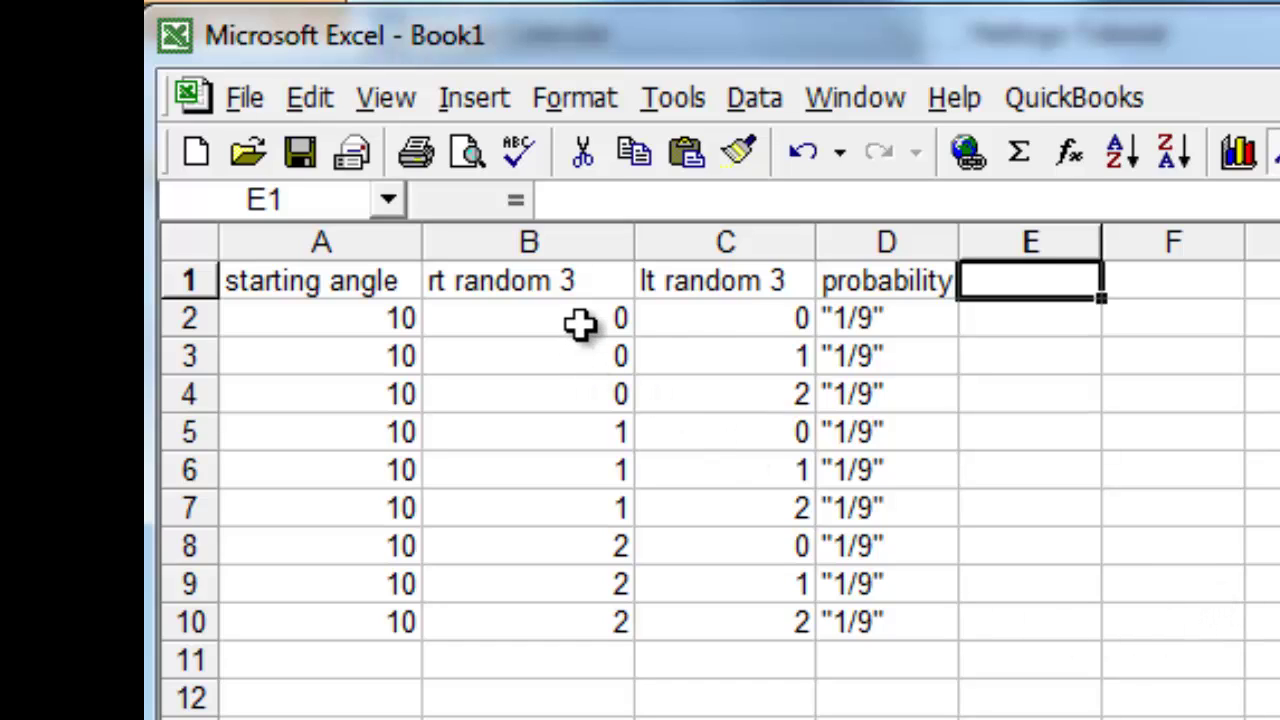
Enter the header 'total turn' in cell E1.
left_click(732, 316)
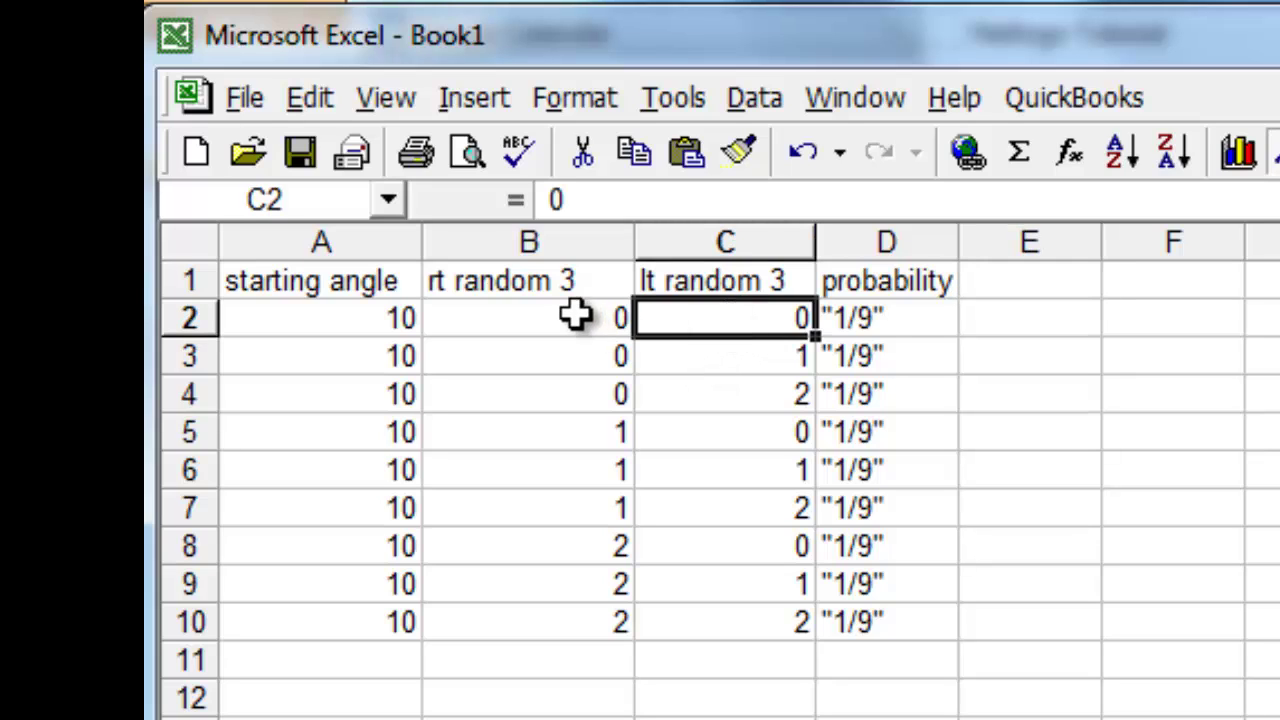
left_click(580, 316)
left_click(703, 320)
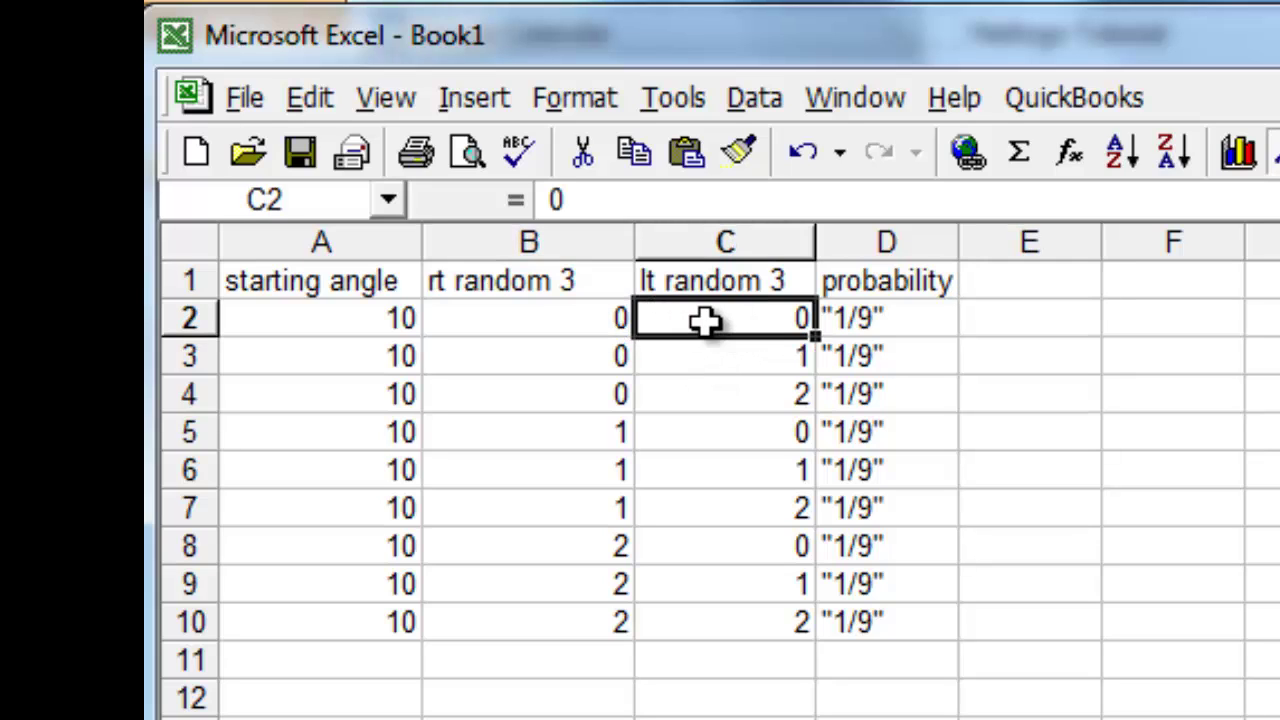
left_click(1028, 286)
type("total turn")
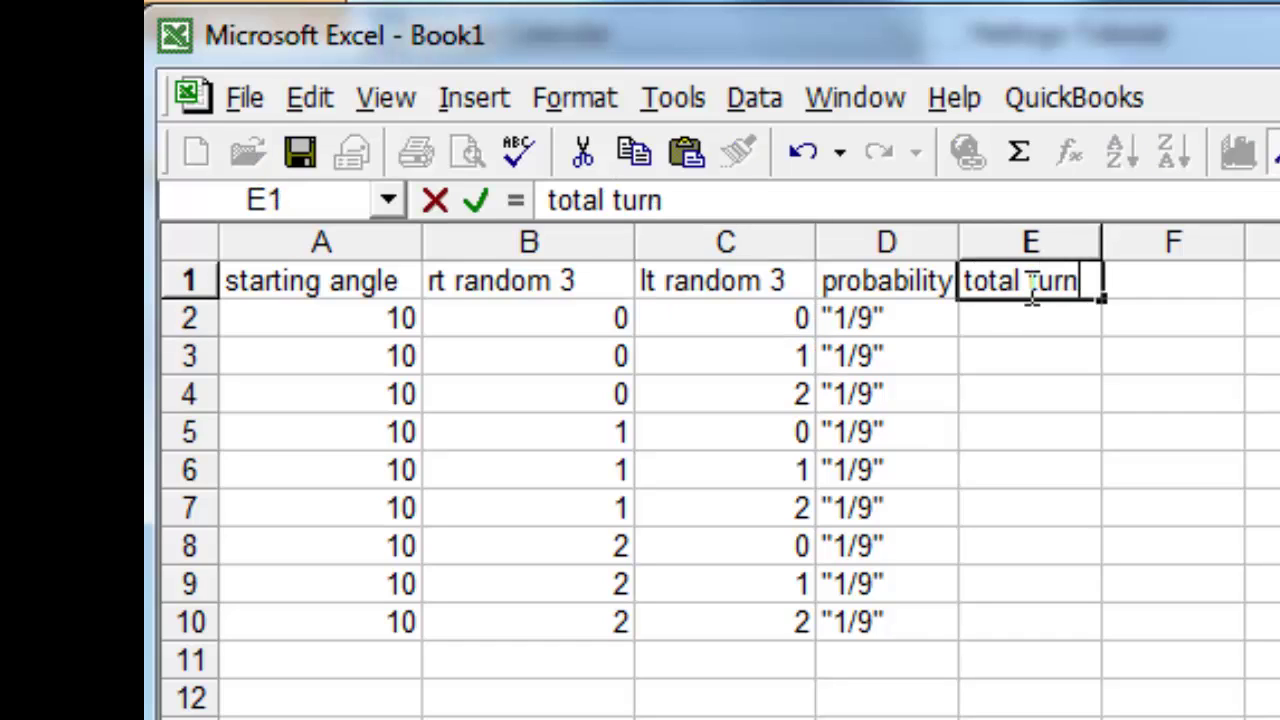
key("Return")
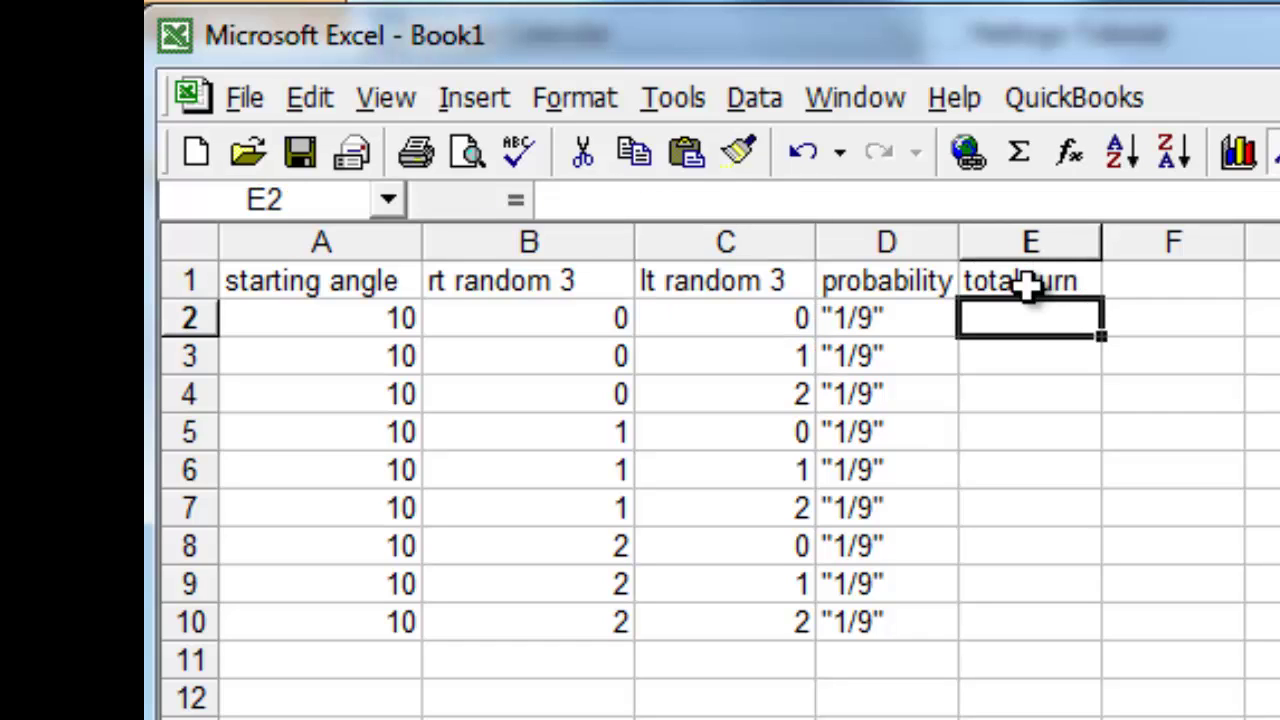
Enter the formula =B2-C2 in E2.
left_click(563, 316)
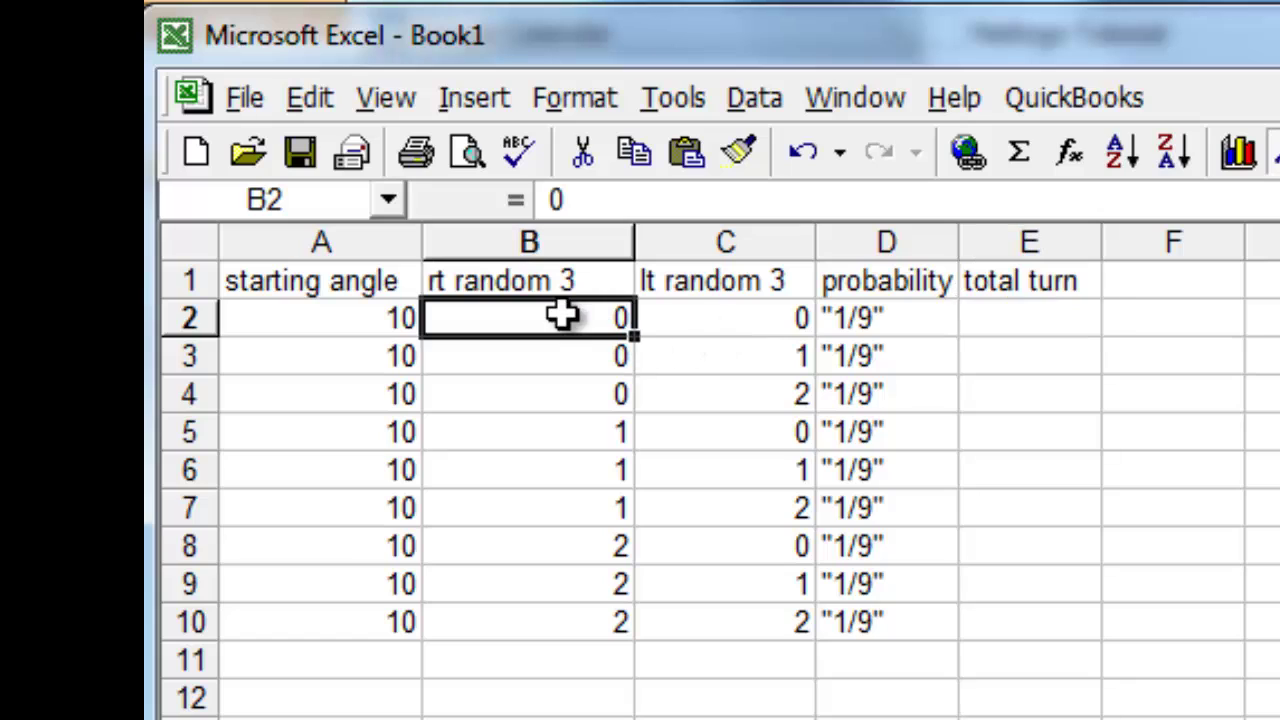
left_click(727, 318)
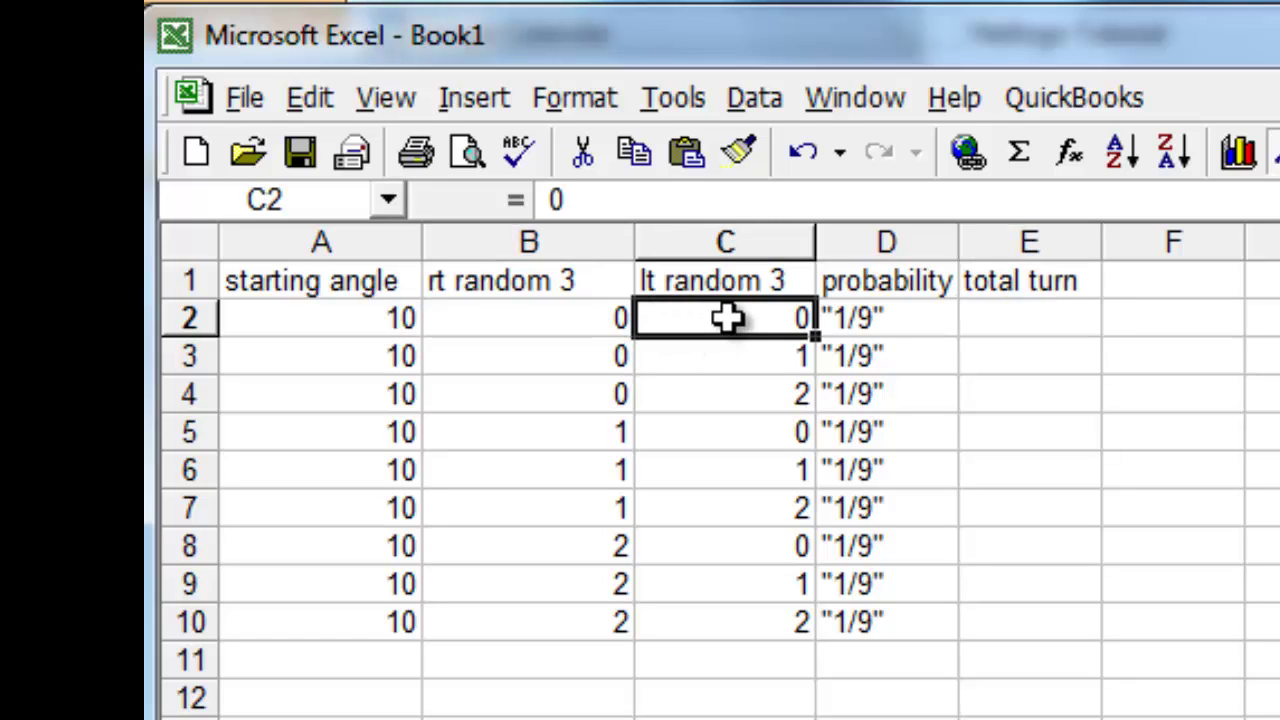
left_click(990, 332)
type("=")
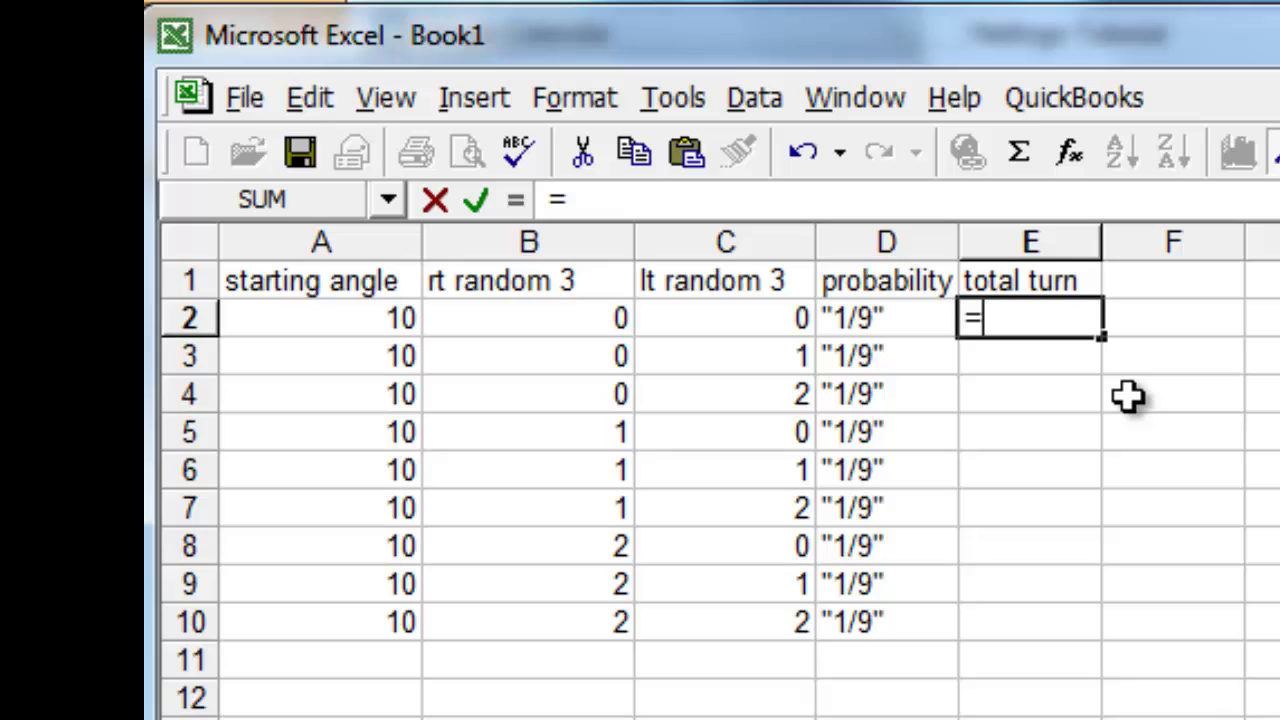
type("b2-c2")
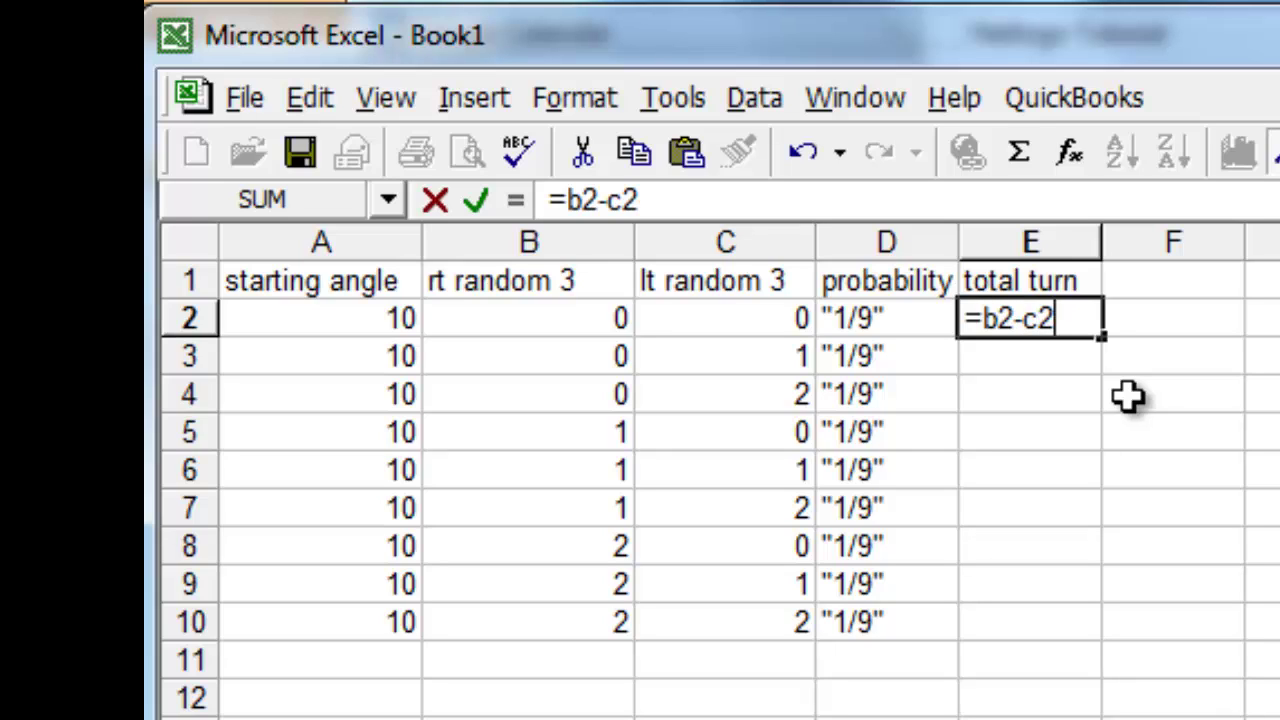
key("Return")
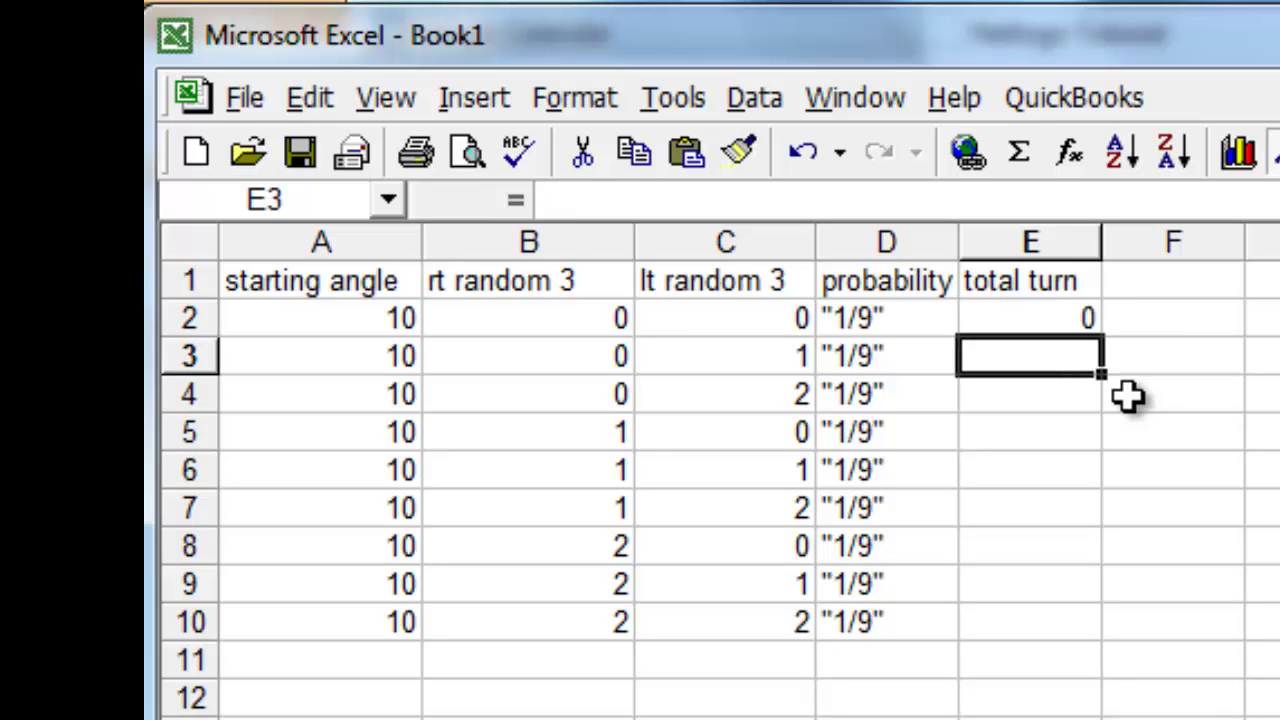
Copy the total turn formula down through E10 and check the row 3 result.
left_click(1028, 320)
left_click_drag(1028, 320, 1022, 622)
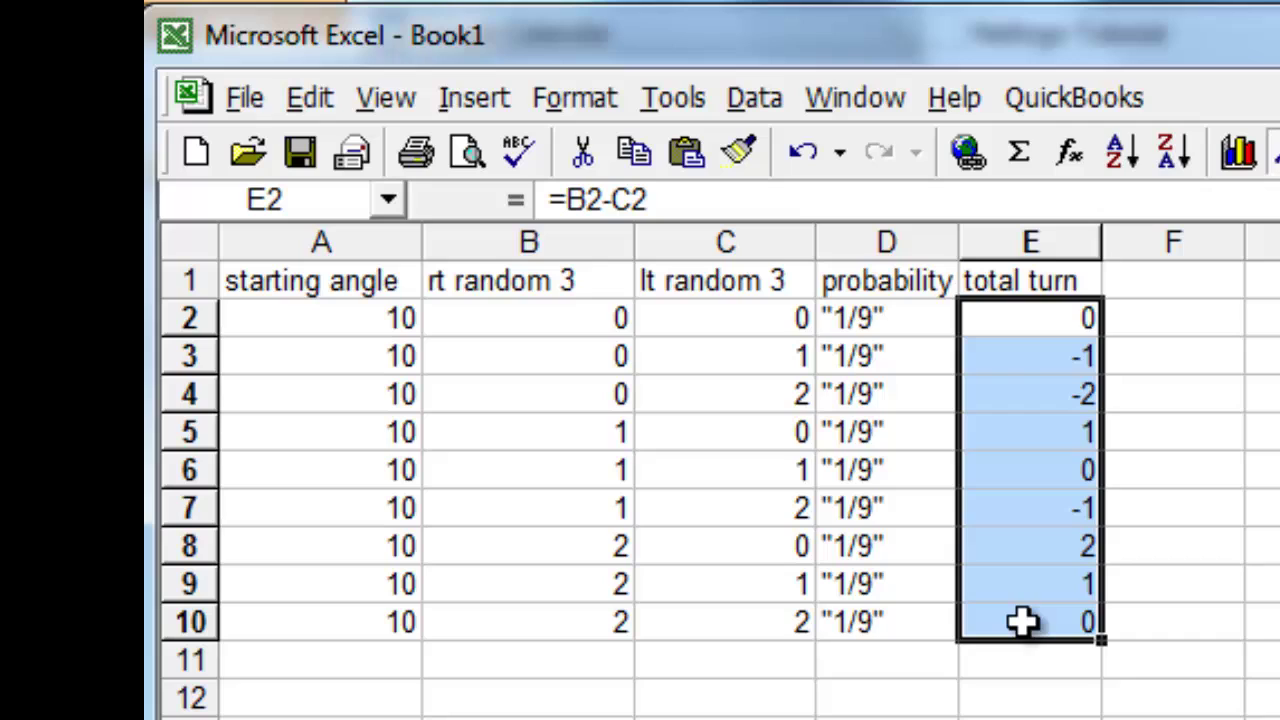
left_click(600, 357)
left_click(735, 360)
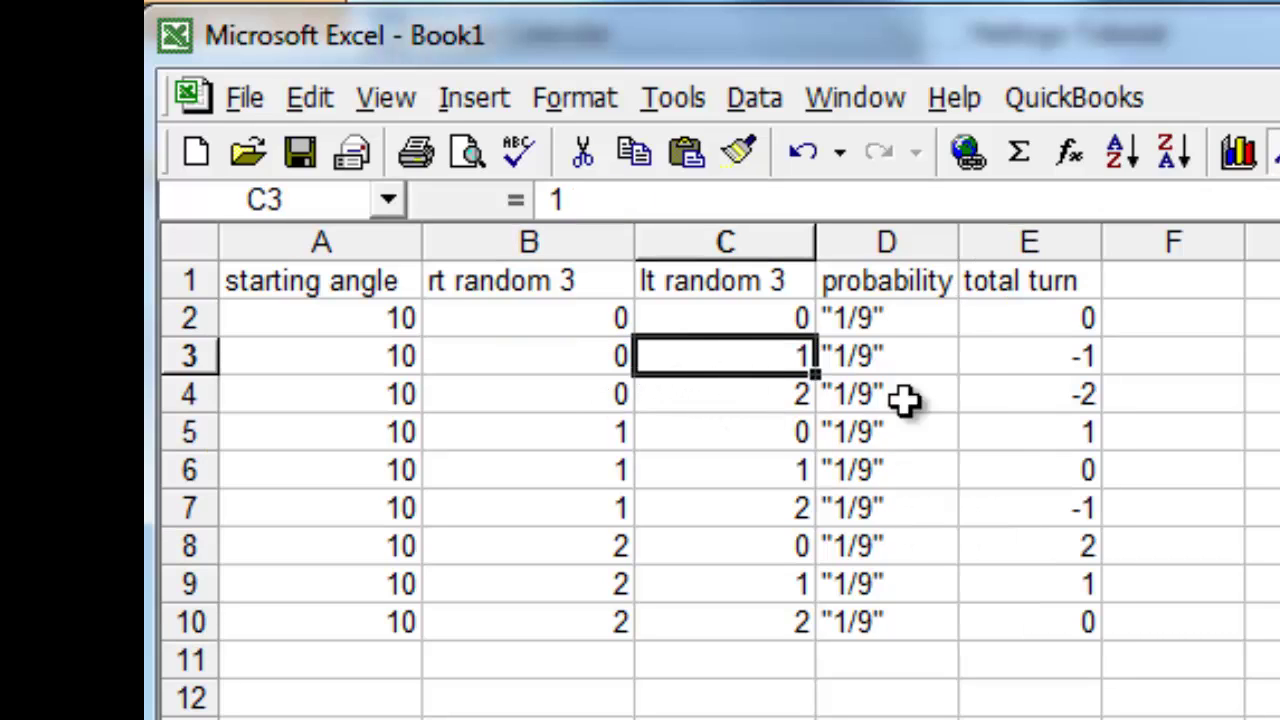
left_click(1044, 357)
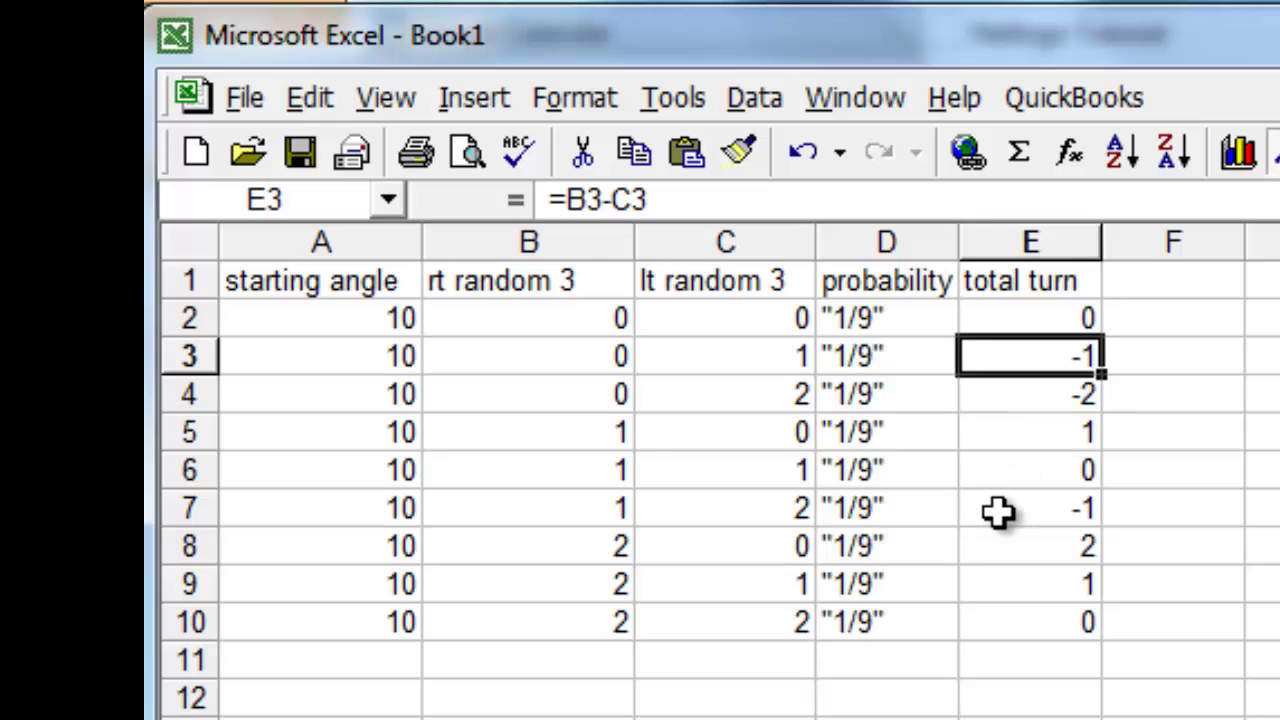
left_click(1158, 280)
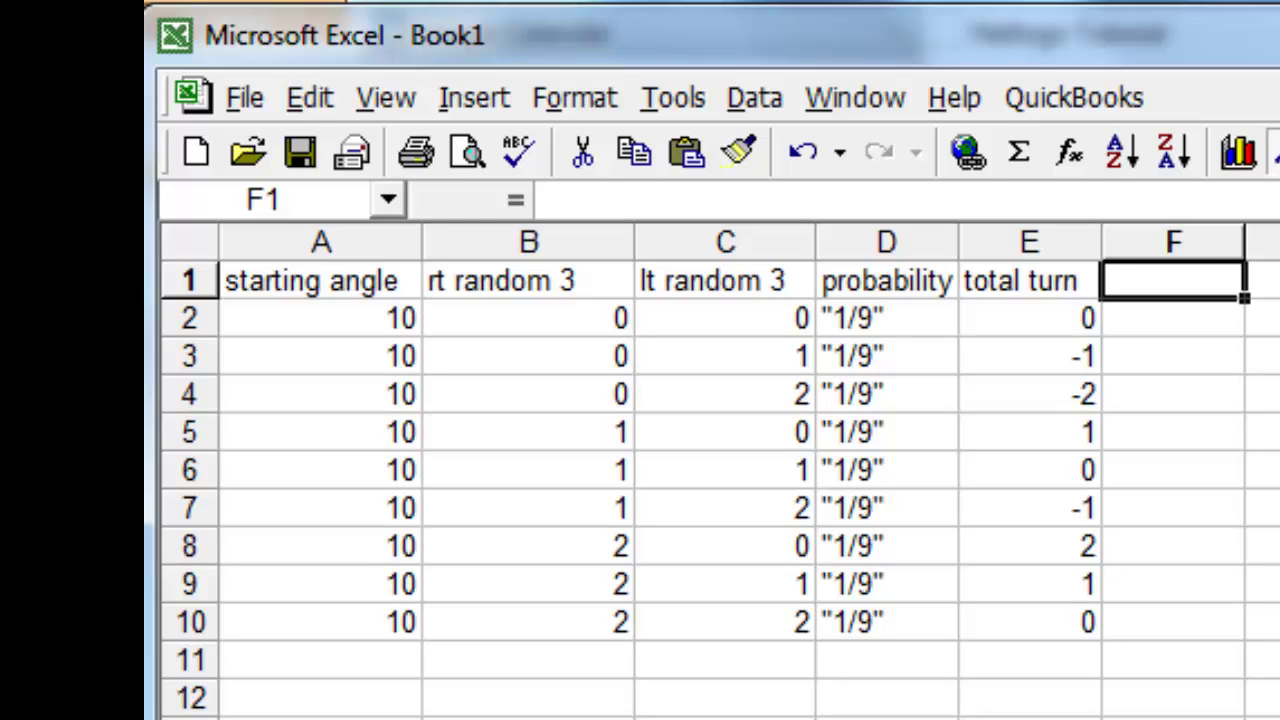
Title column F 'heading' and enter the formula =A2+E2 in F2.
type("heading")
key("Return")
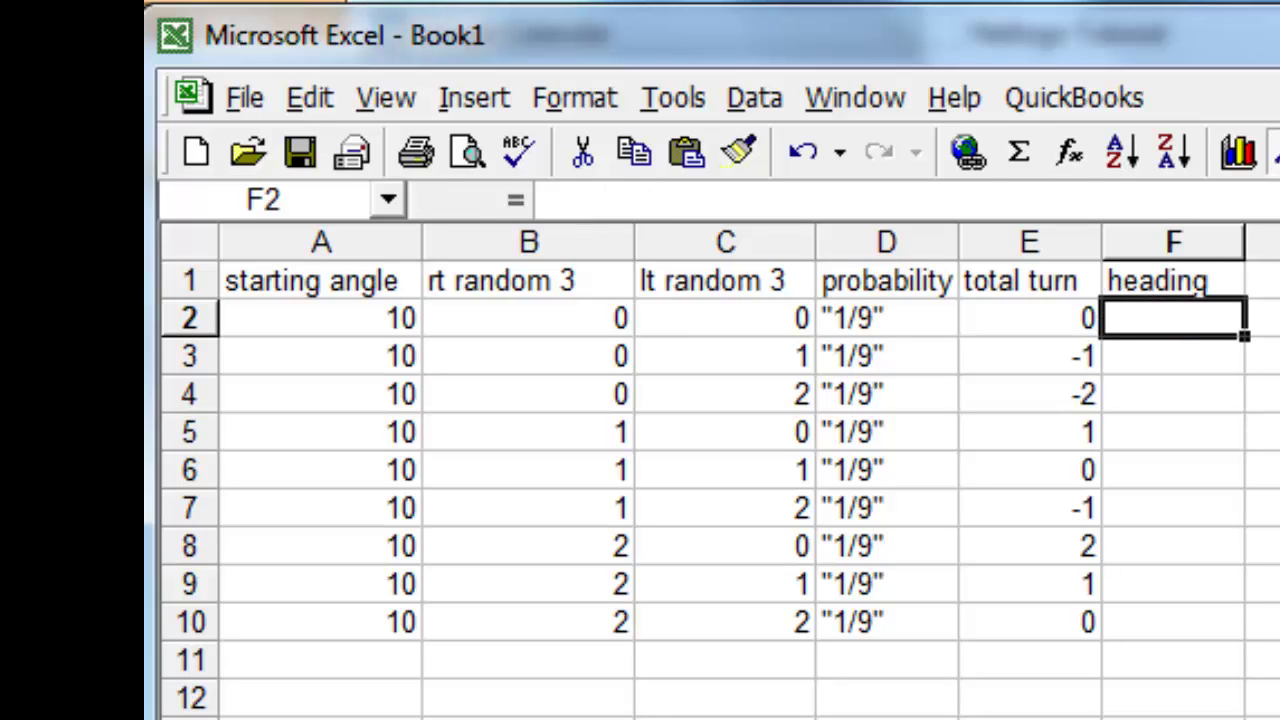
left_click(368, 316)
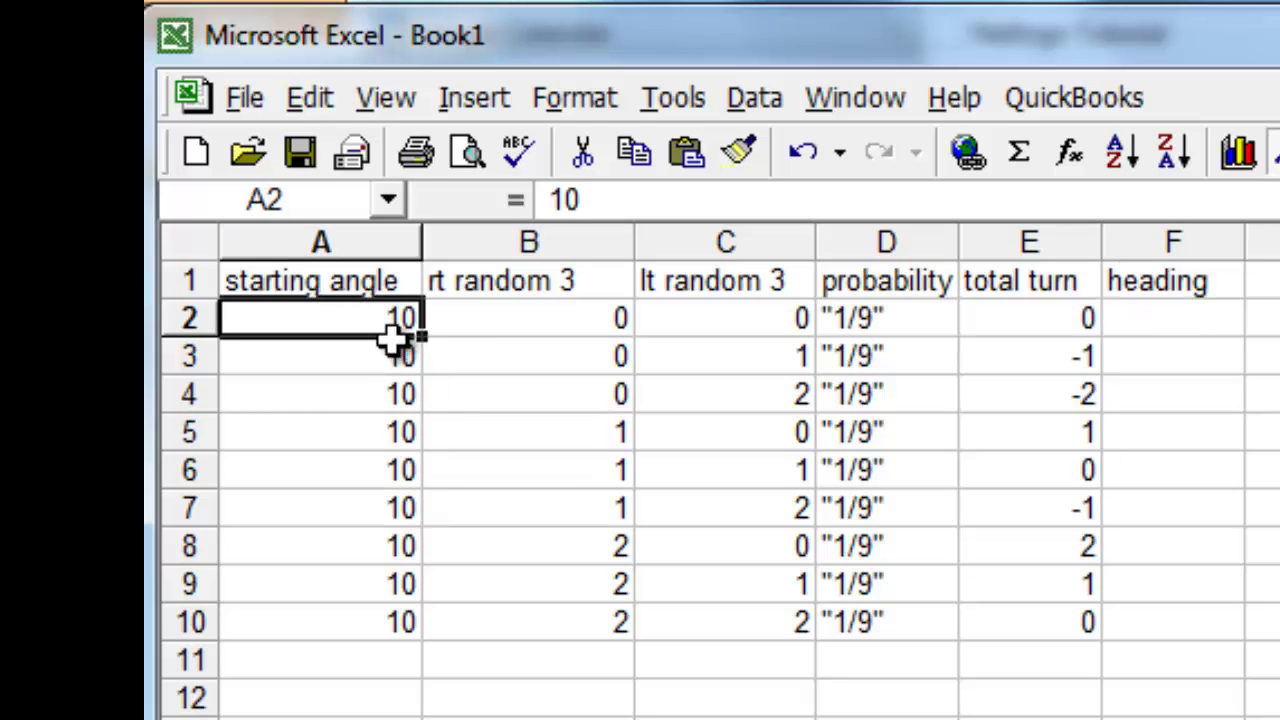
left_click(1138, 338)
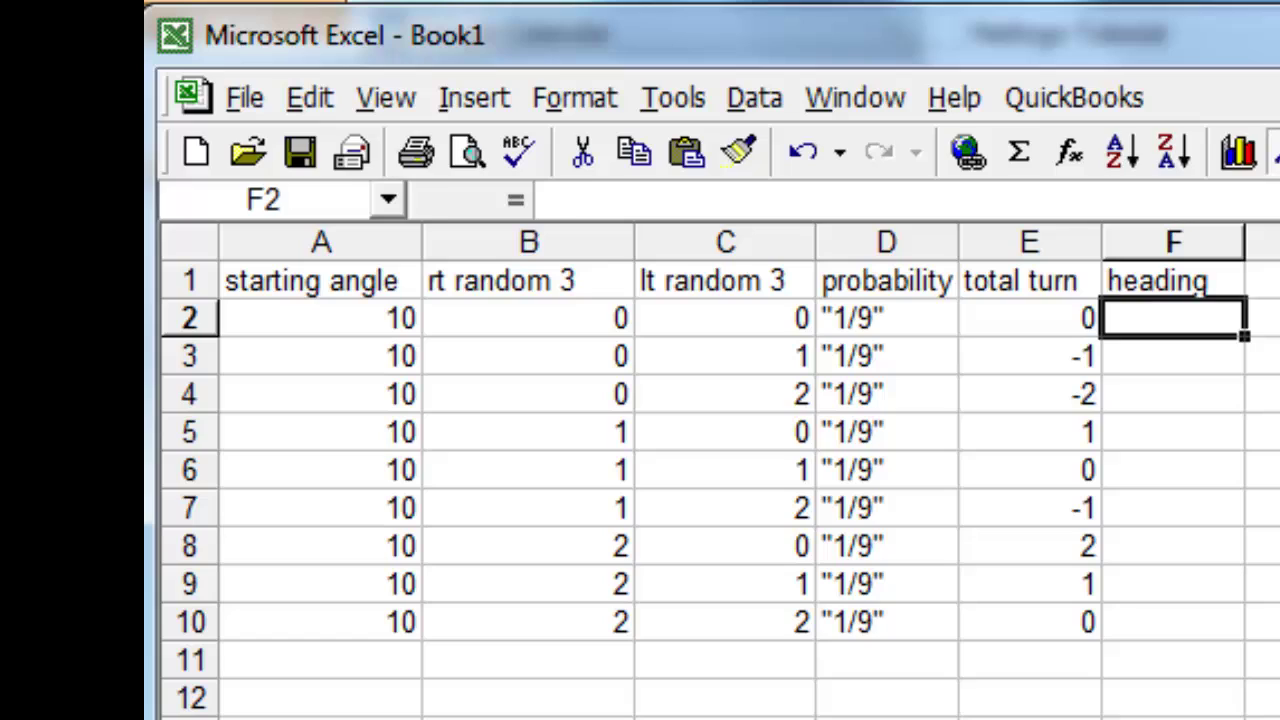
type("=a2-")
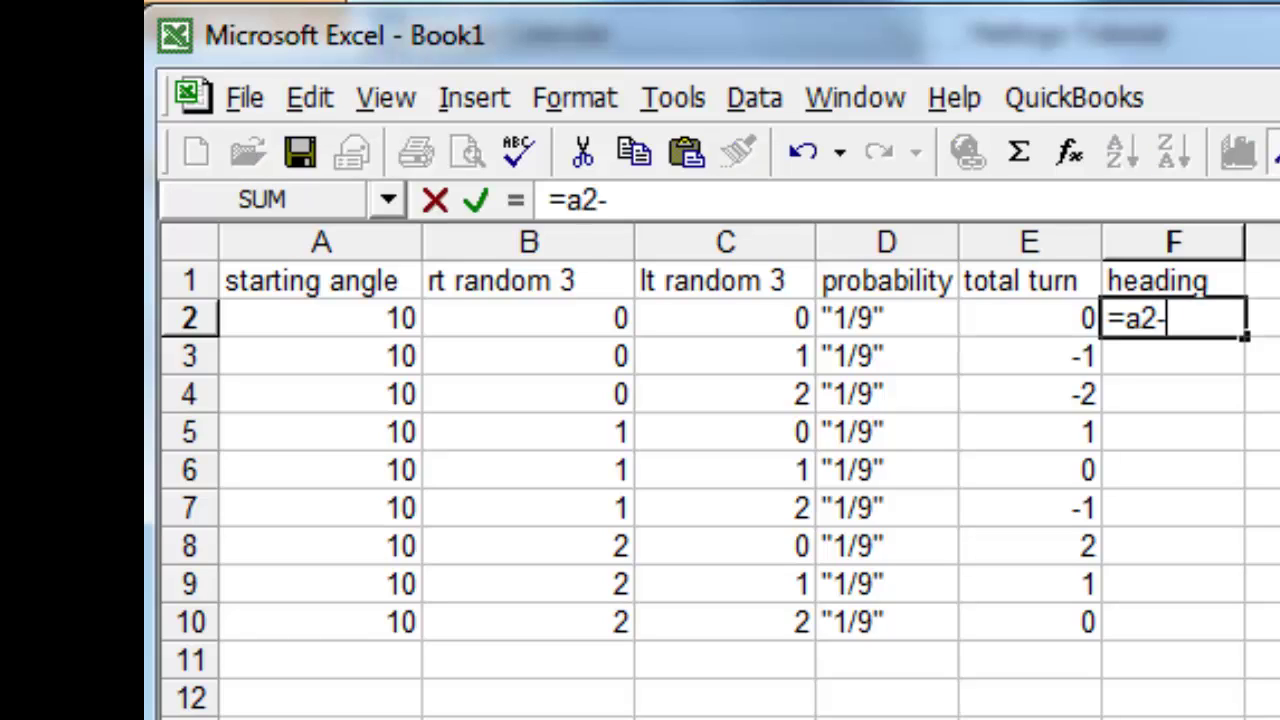
type("e")
key("BackSpace")
key("BackSpace")
type("+e2")
key("Return")
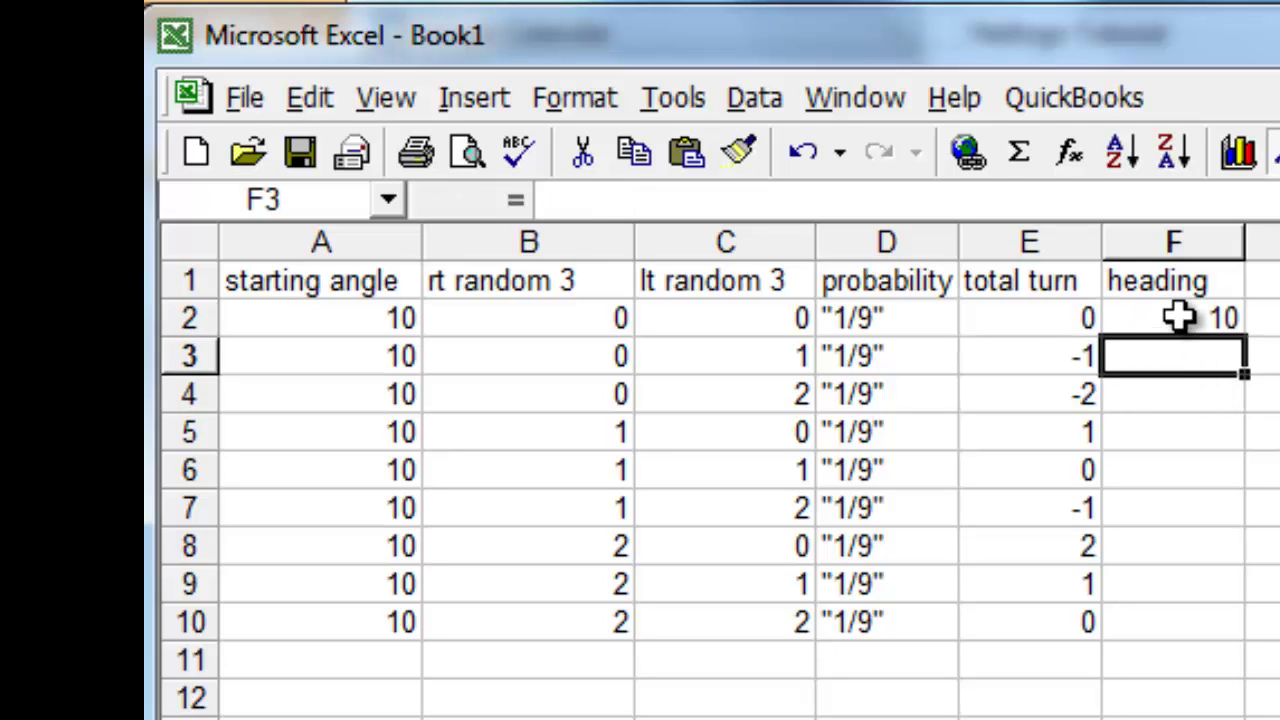
Fill the heading formula down through F10, giving values 8 to 12.
left_click(543, 320)
key("Right")
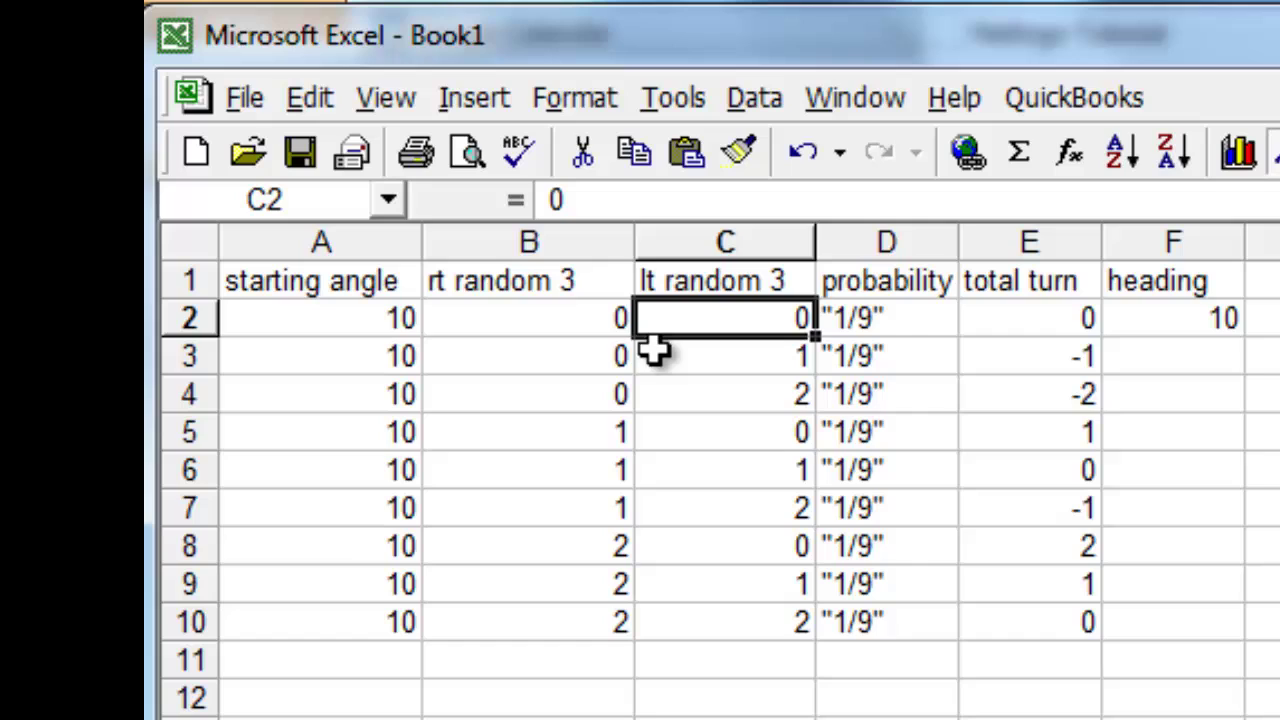
left_click(1200, 330)
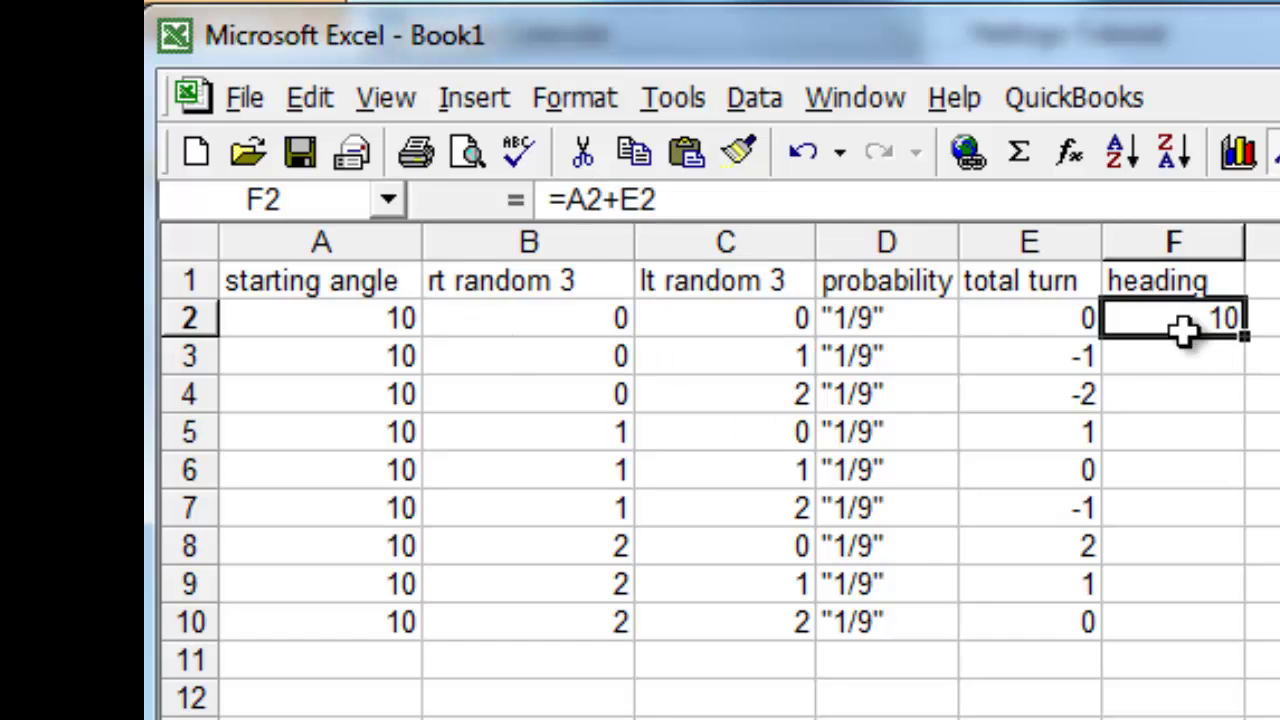
left_click_drag(1183, 330, 1157, 617)
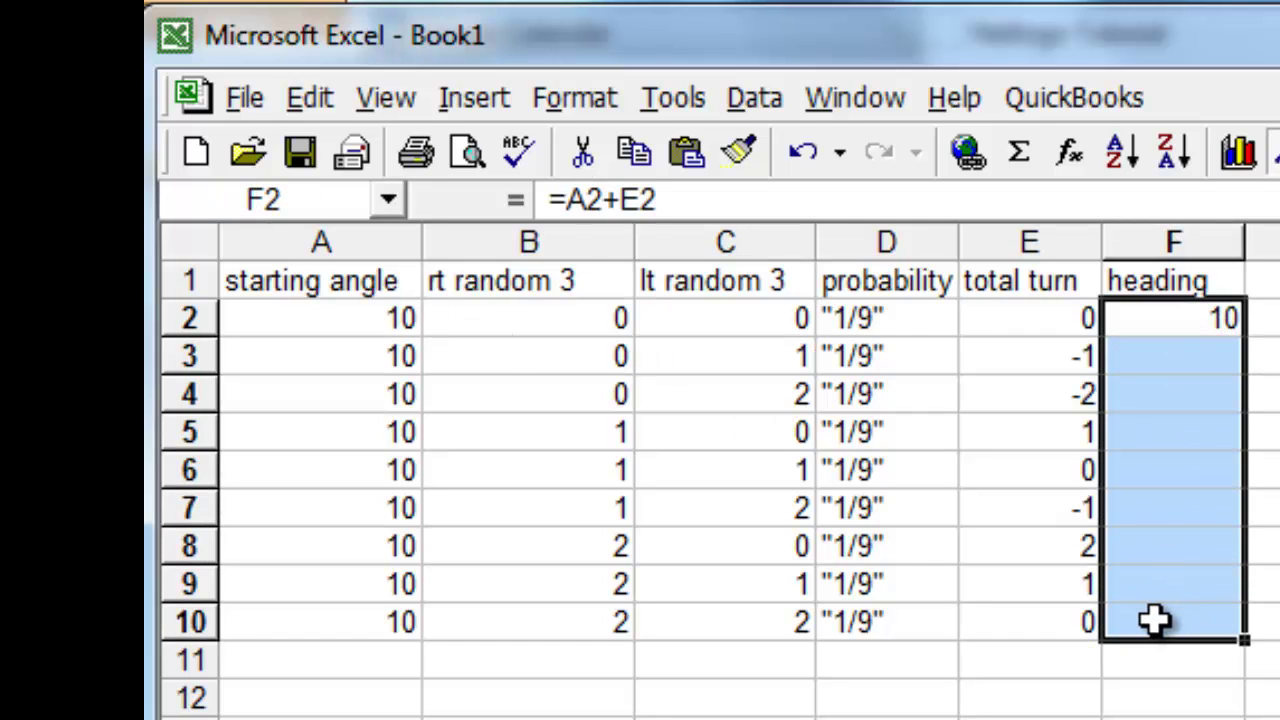
key("ctrl+d")
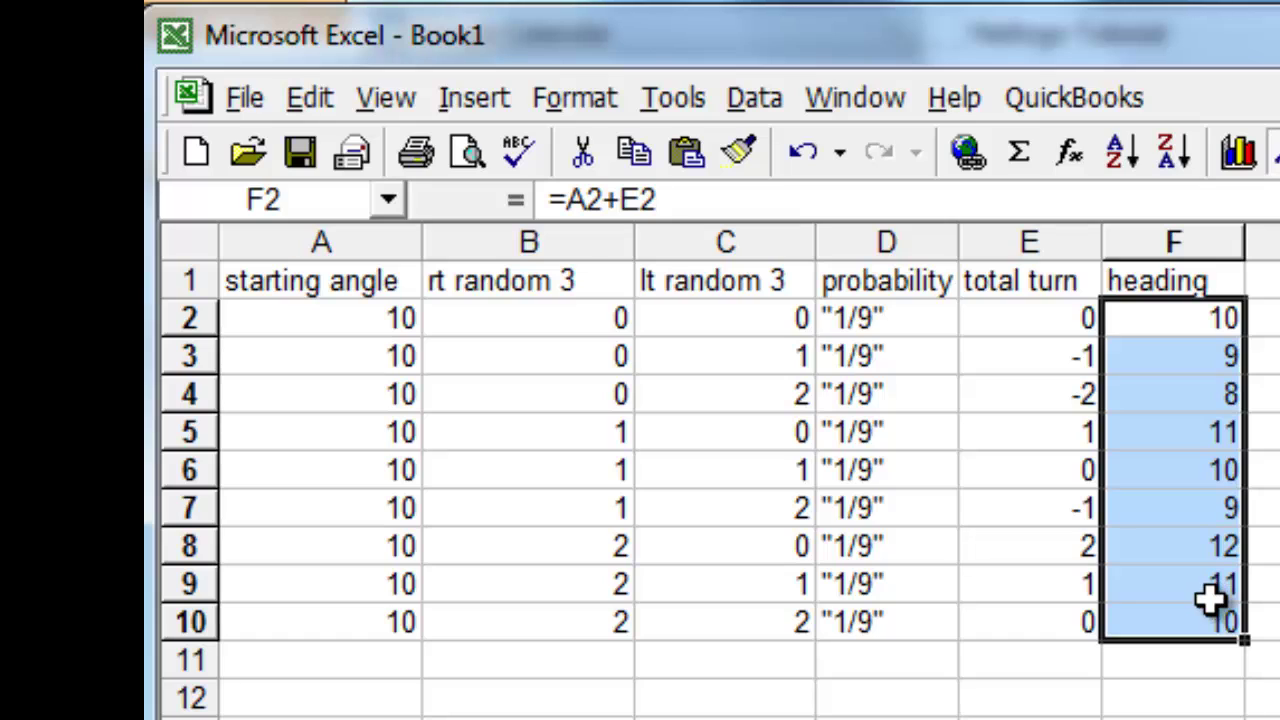
left_click(185, 545)
left_click(1203, 546)
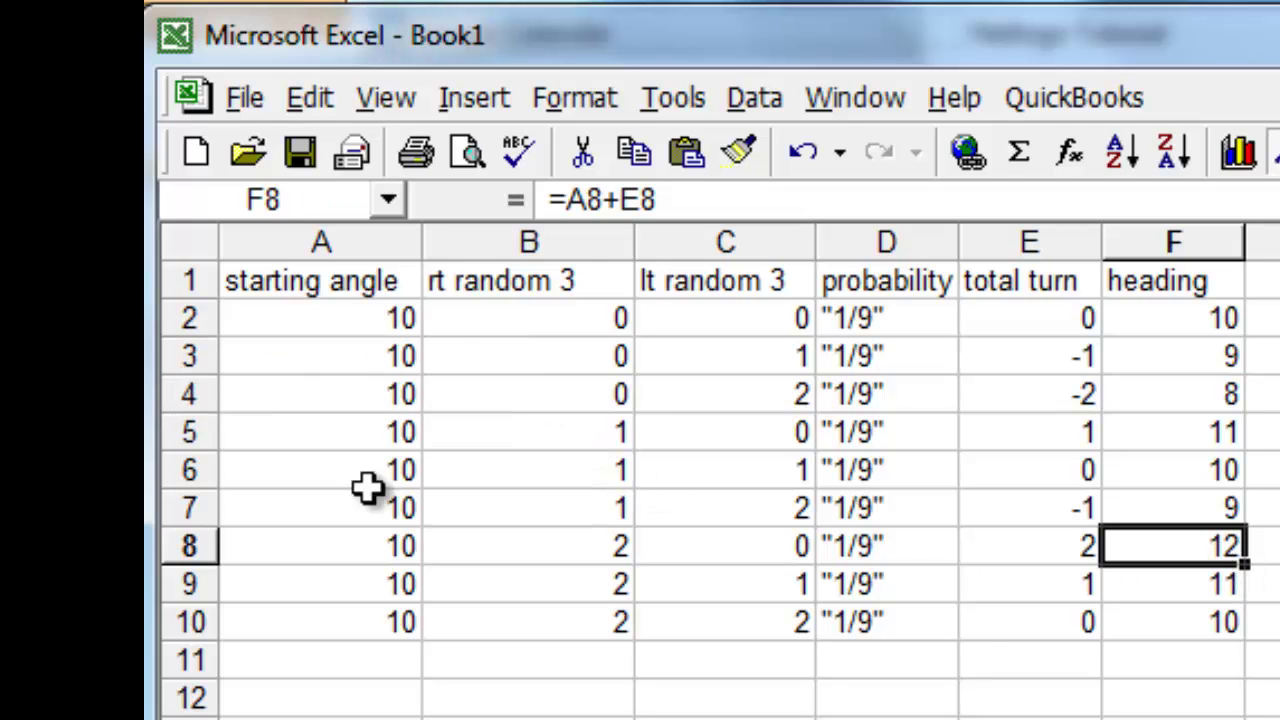
left_click(188, 394)
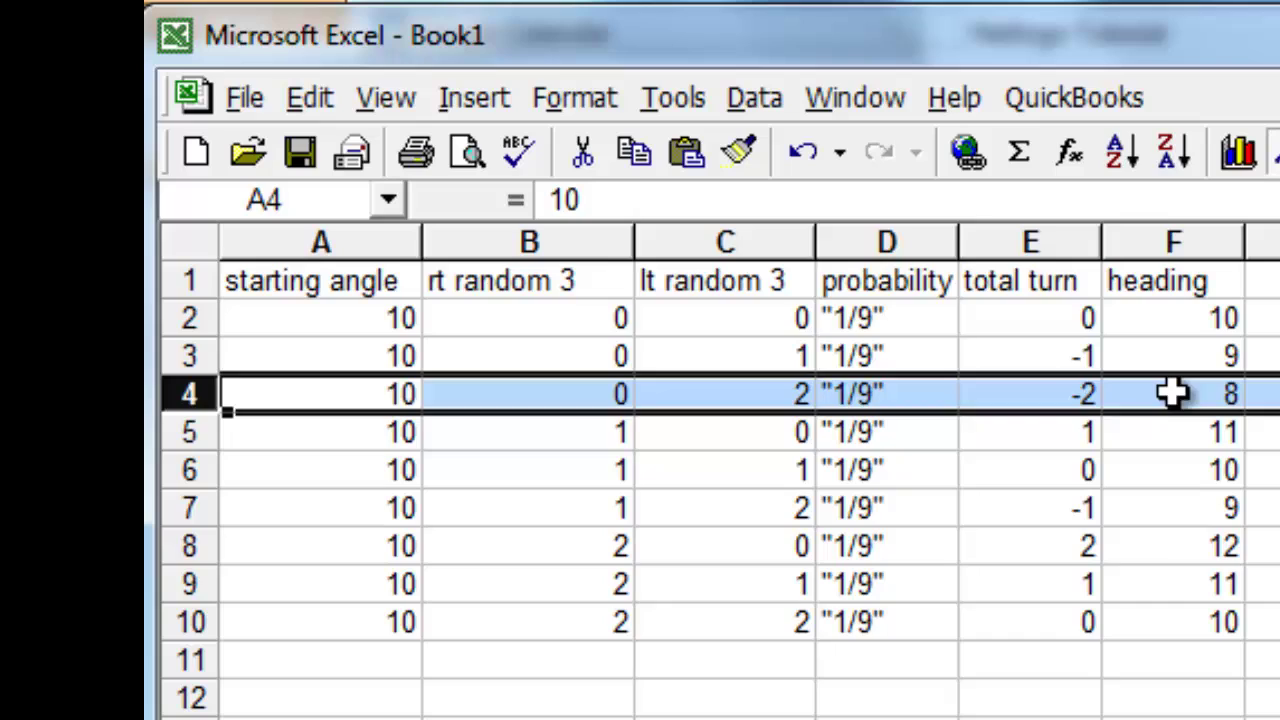
left_click(1172, 393)
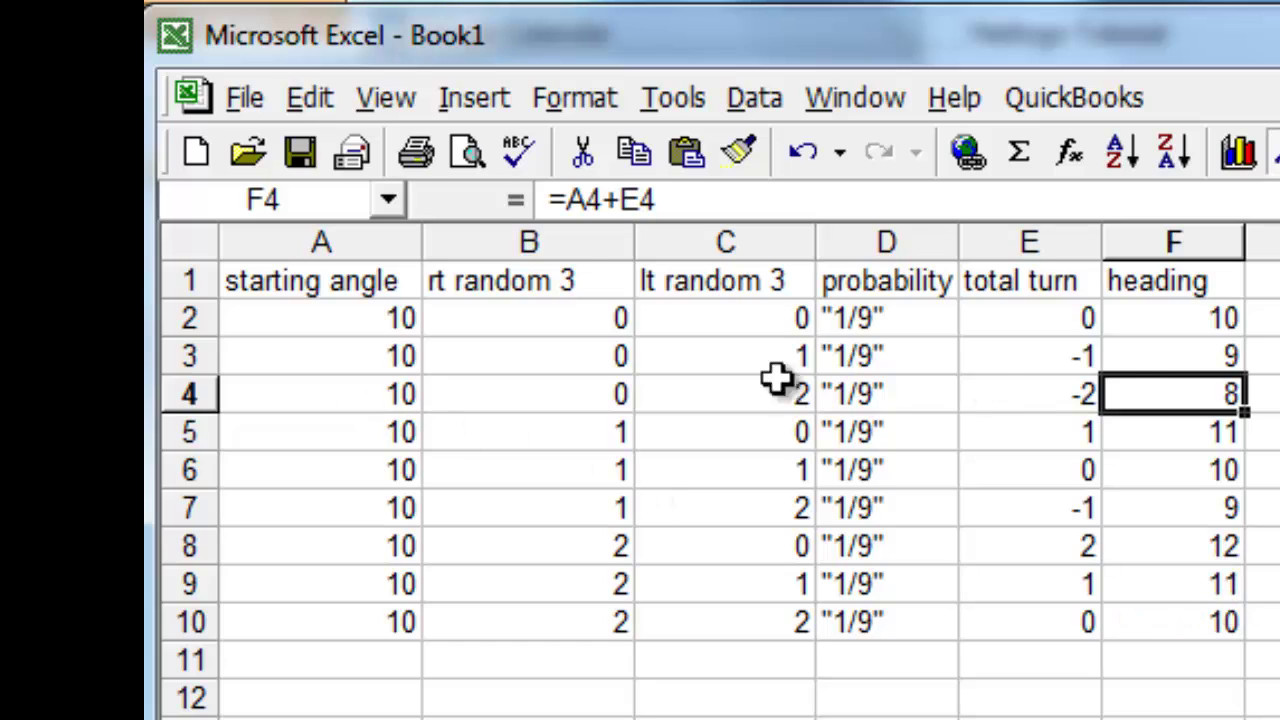
left_click(1200, 318)
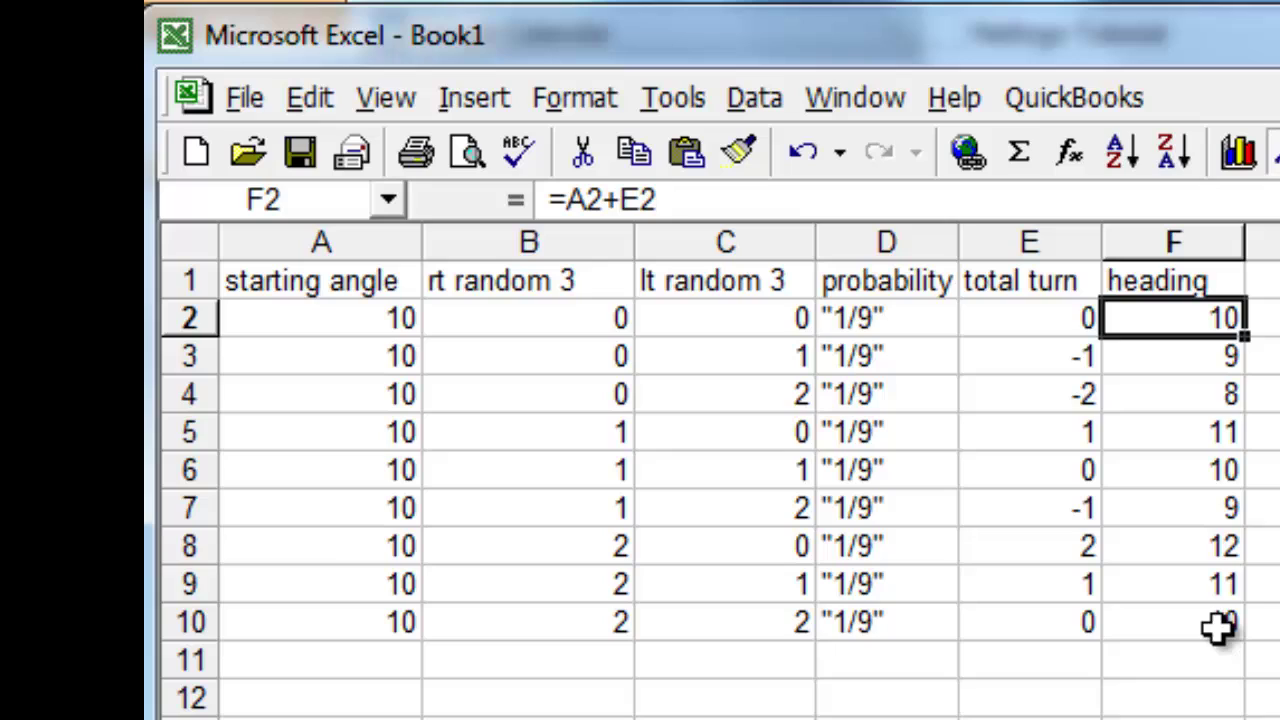
left_click(1200, 472)
left_click(1196, 622)
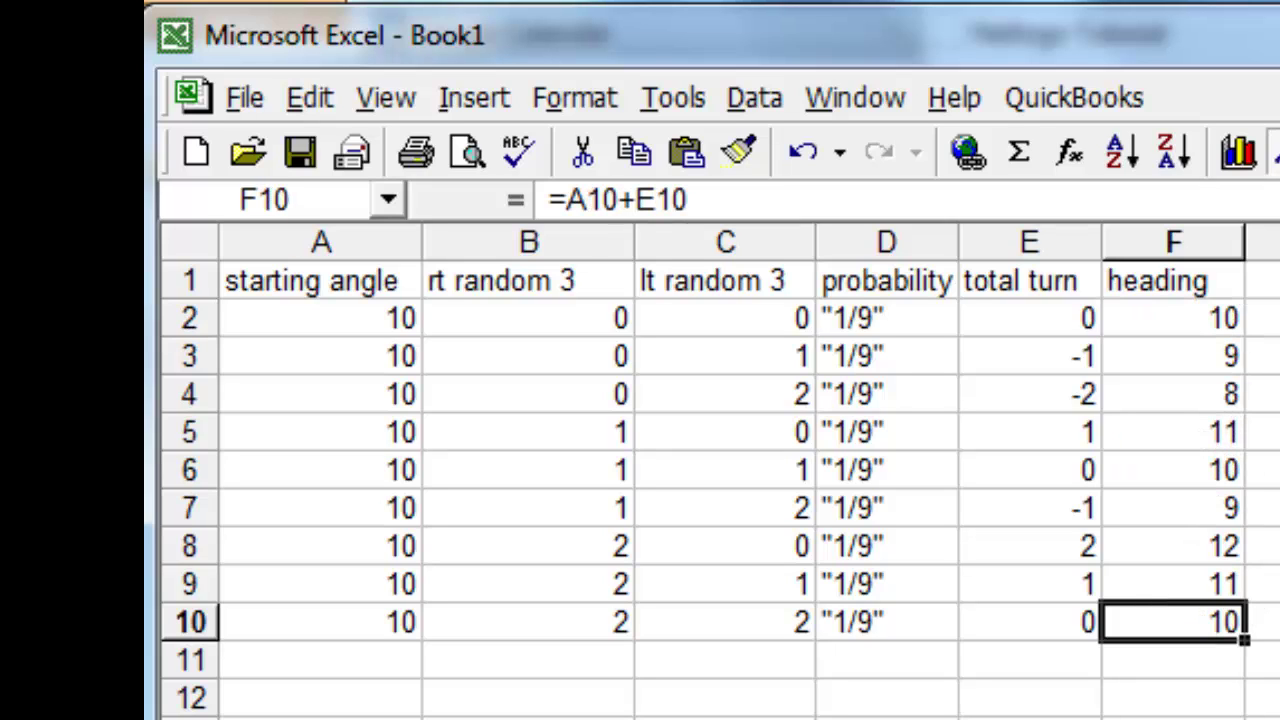